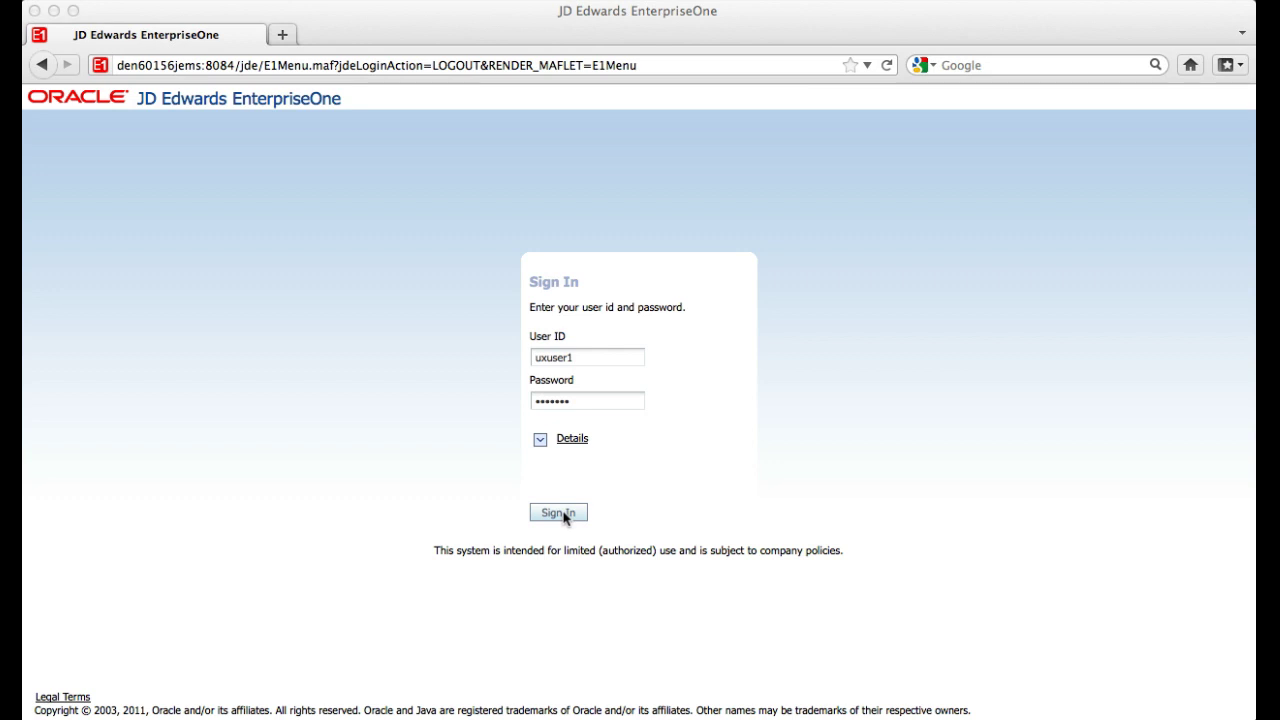
Activate the sign-in page with the pre-filled user ID and password.
click(563, 516)
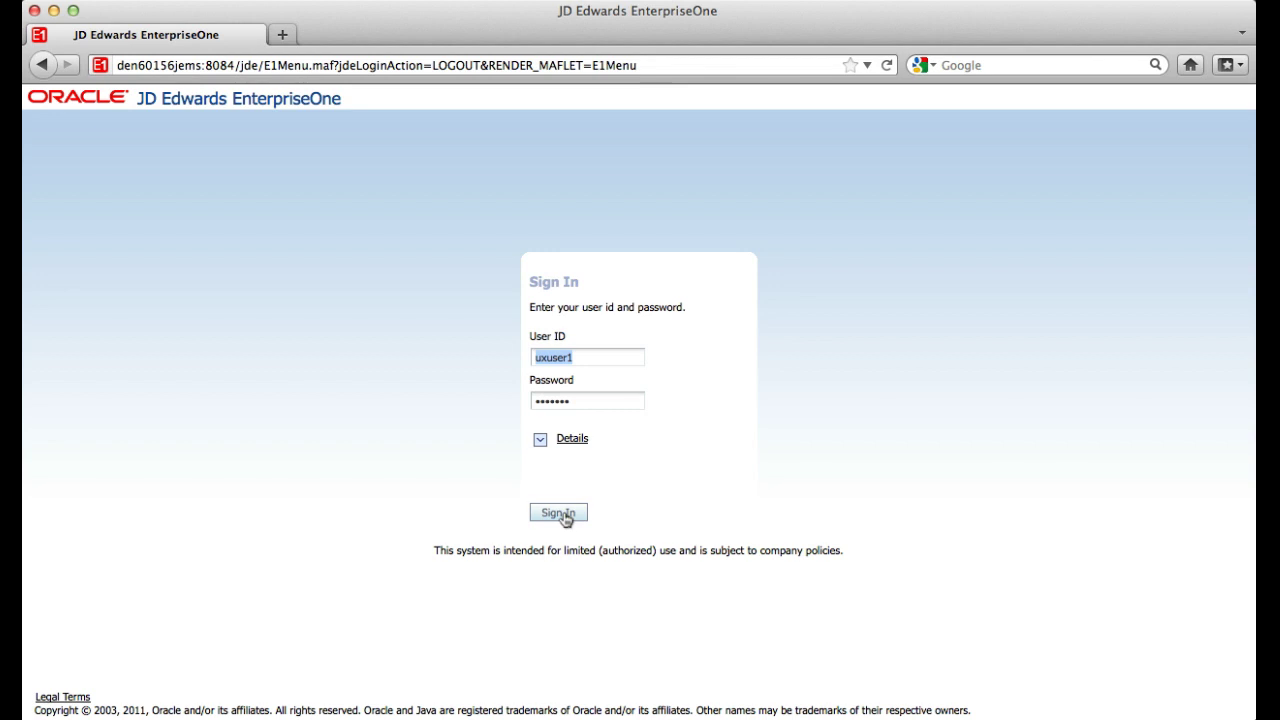
Submit the sign-in credentials to load the 9.0 home page with its Default tab.
click(563, 516)
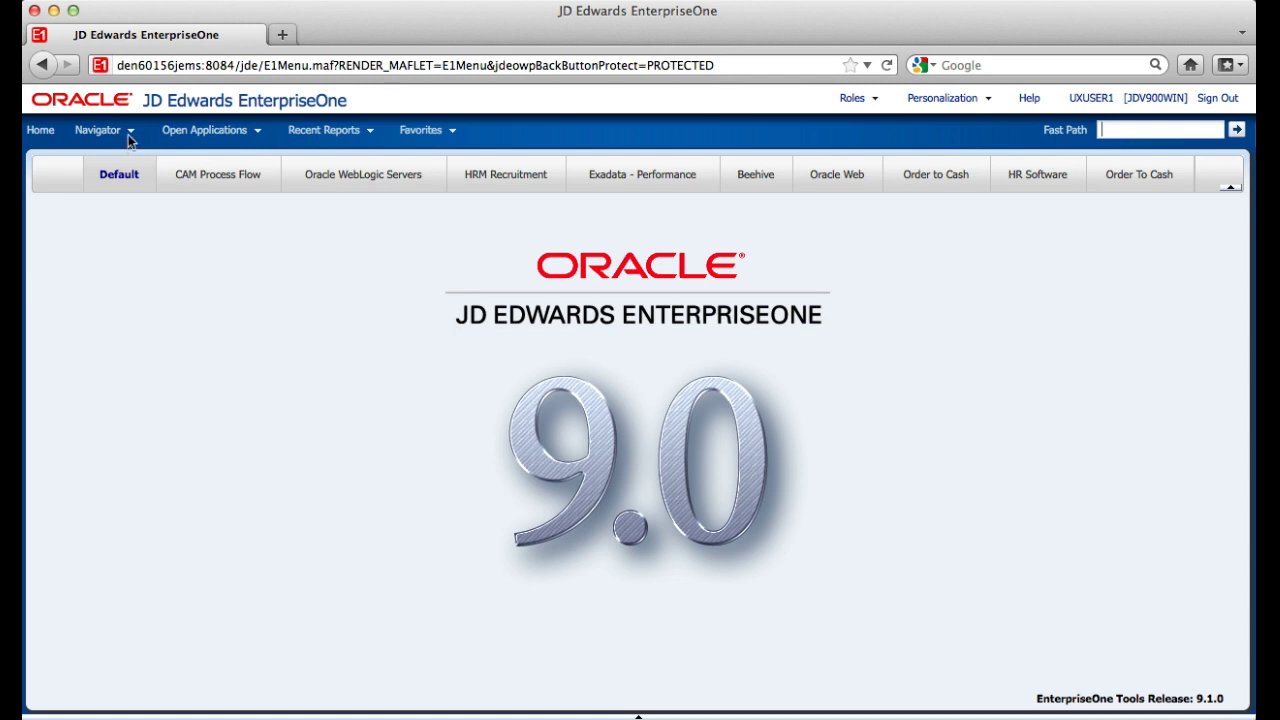
Launch Address Book Revisions from EnterpriseOne Menus > Foundation Systems > Address Book > Daily Processing.
click(128, 134)
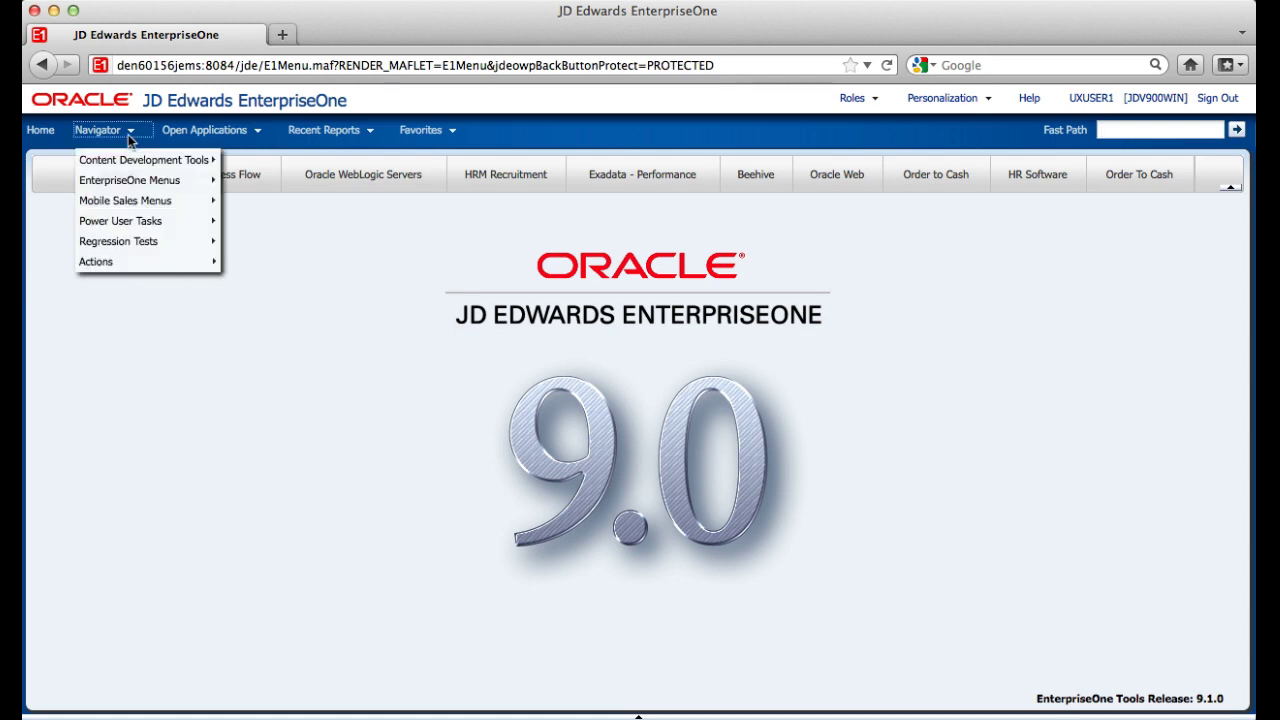
click(165, 193)
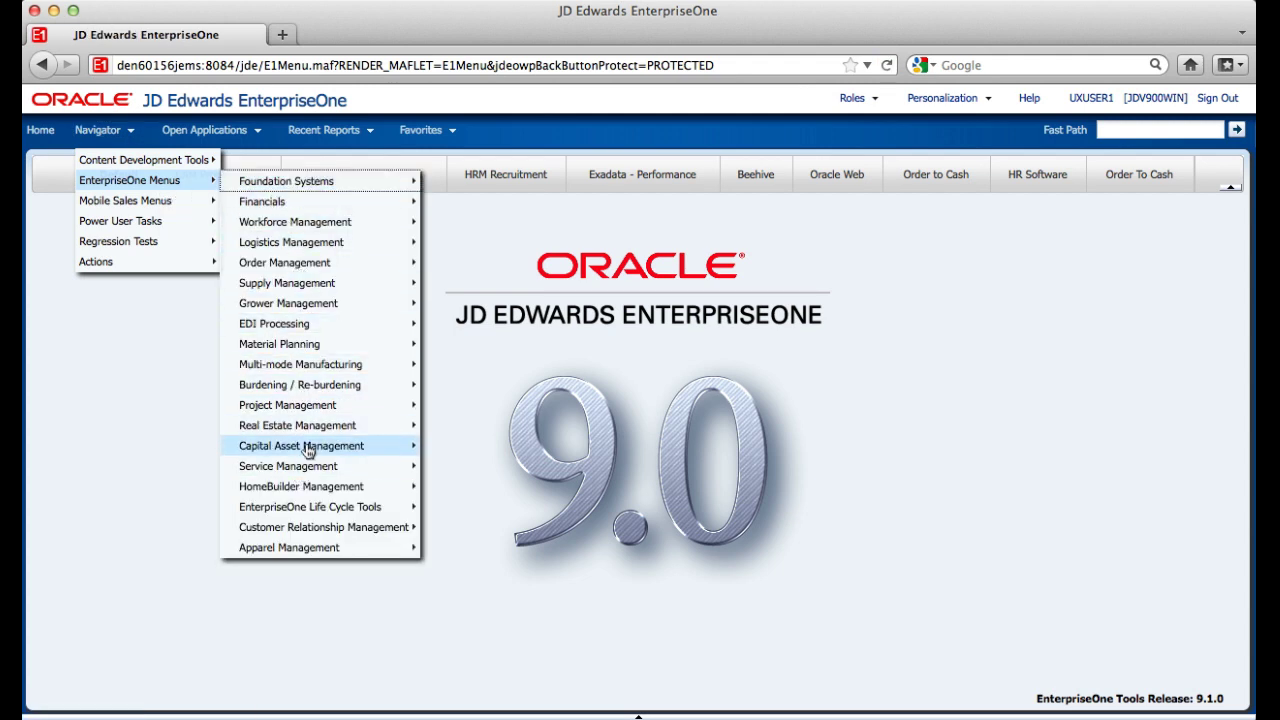
click(319, 191)
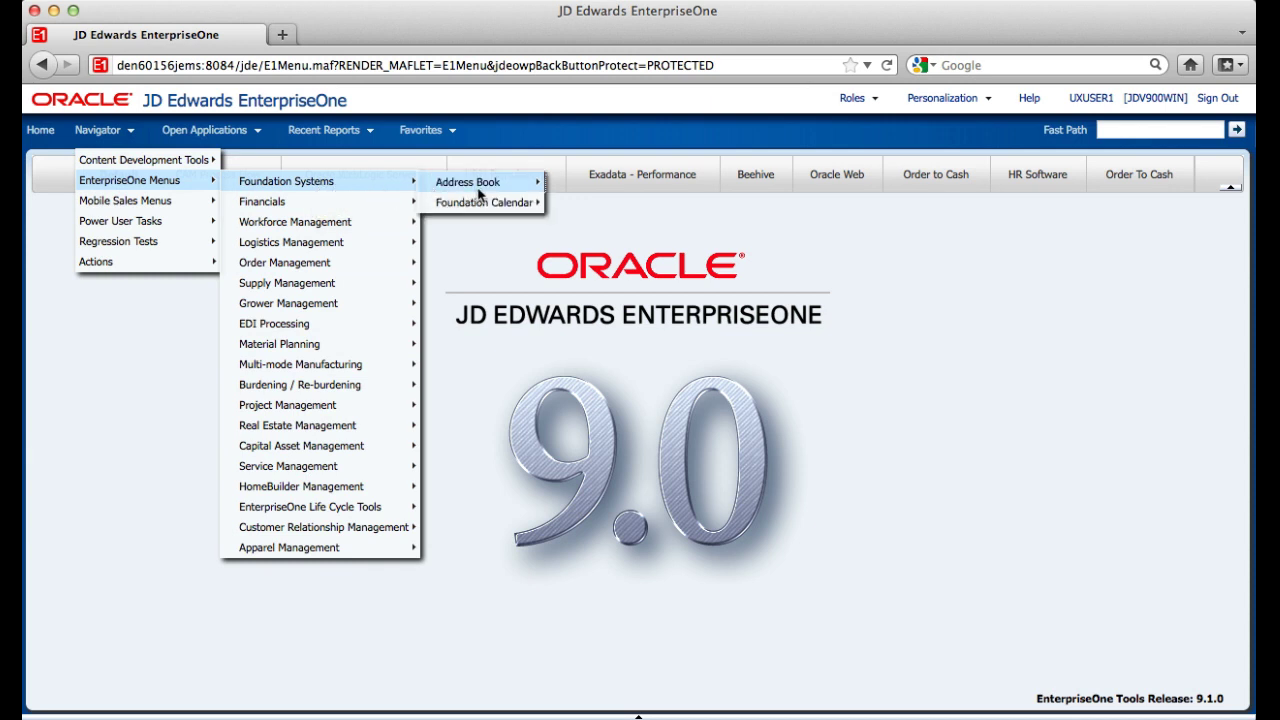
click(480, 190)
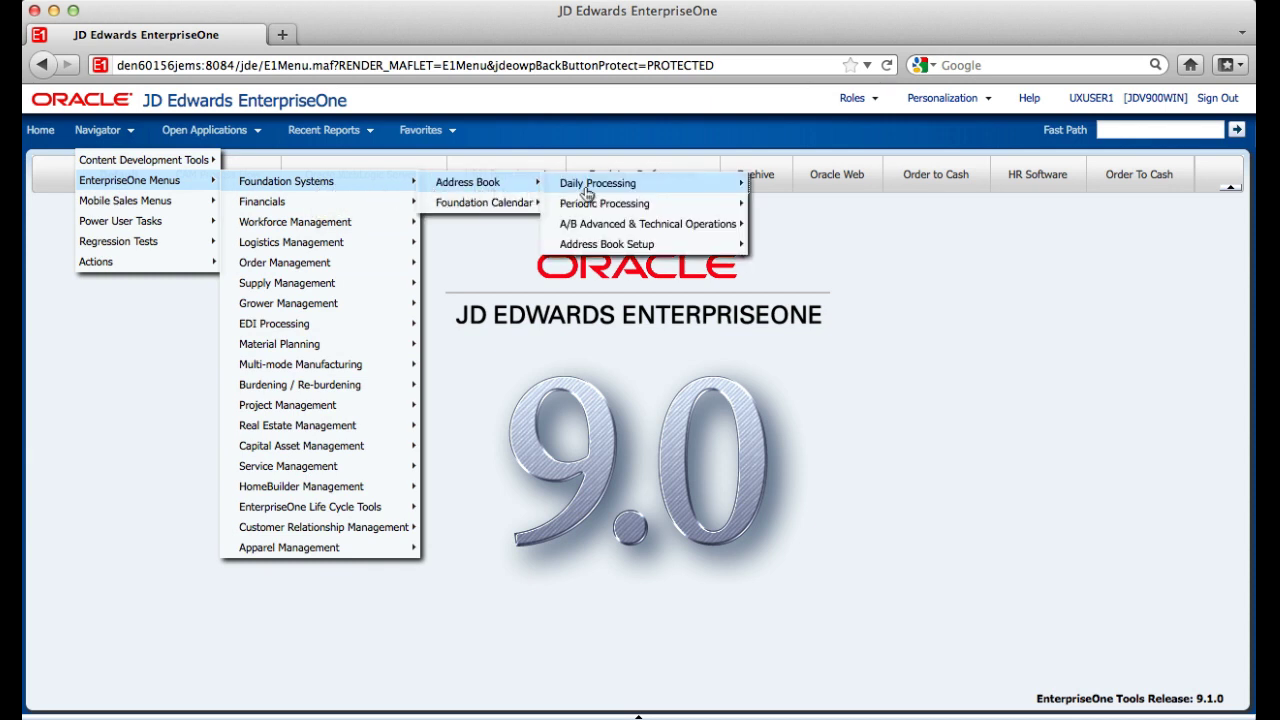
click(614, 193)
click(787, 205)
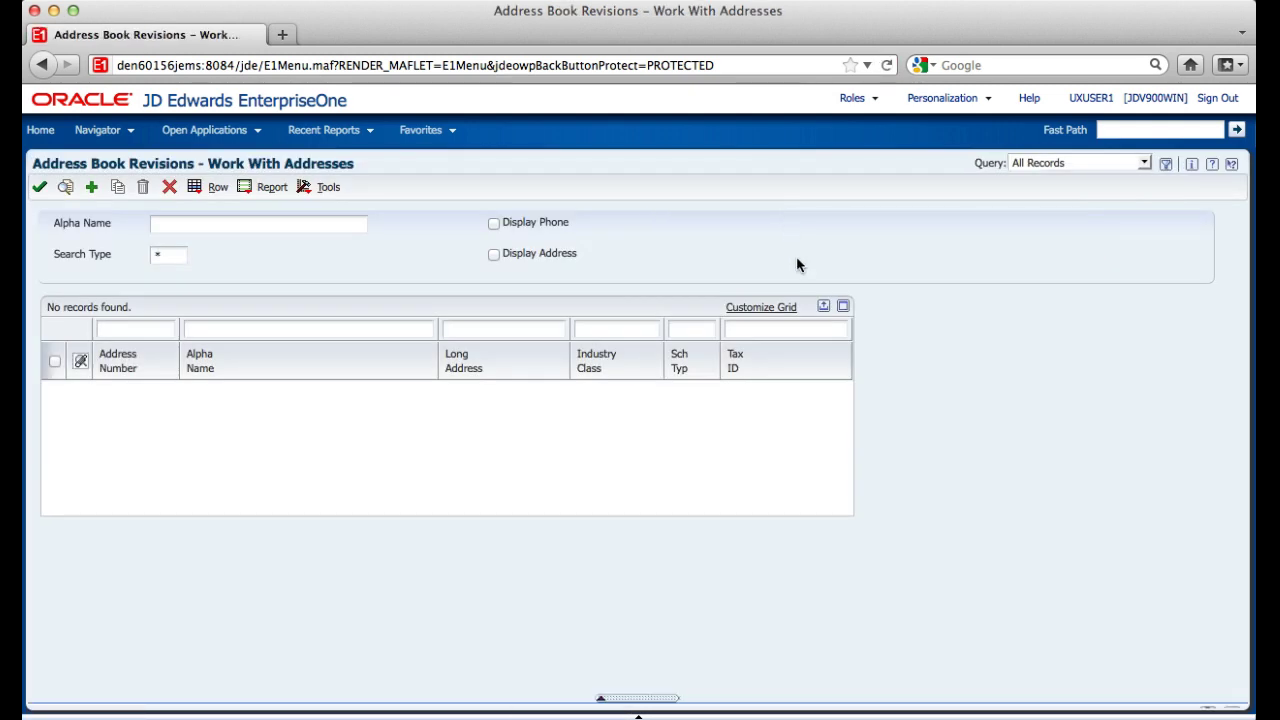
Return home and view WebLogic, Exadata, HRM Recruitment, Oracle Web and HR Software, ending on Order to Cash.
click(72, 105)
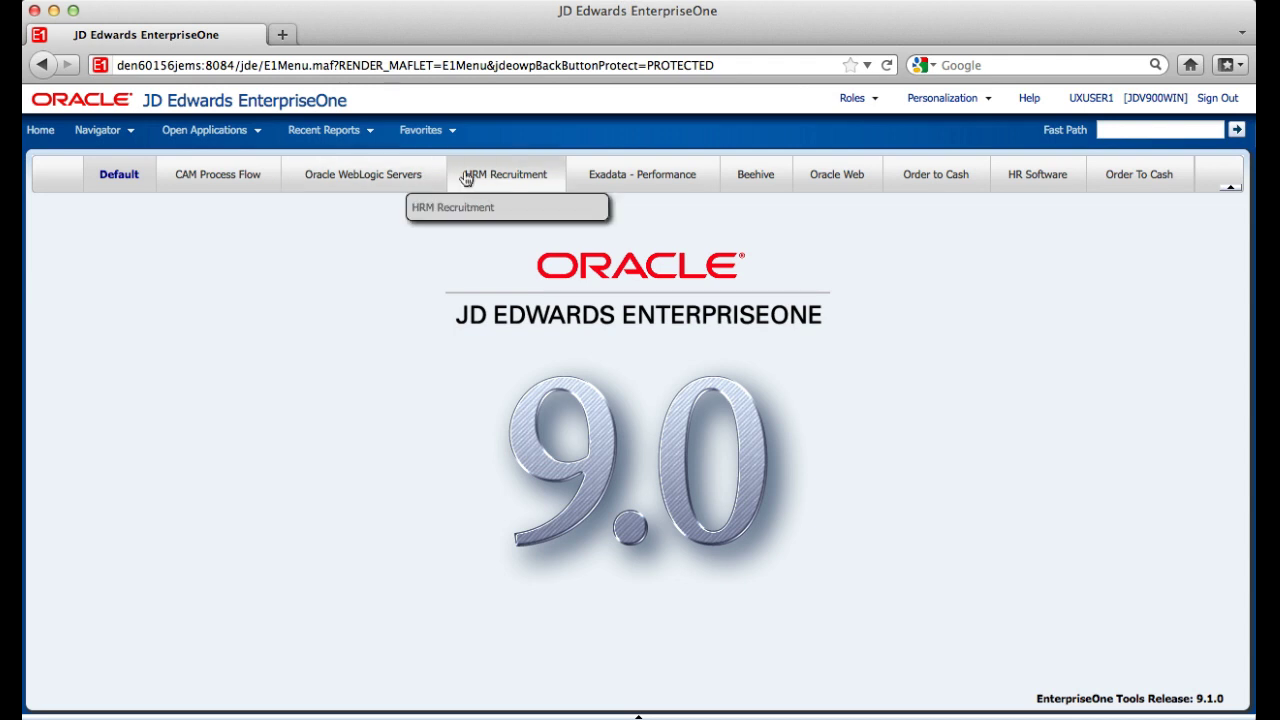
click(398, 178)
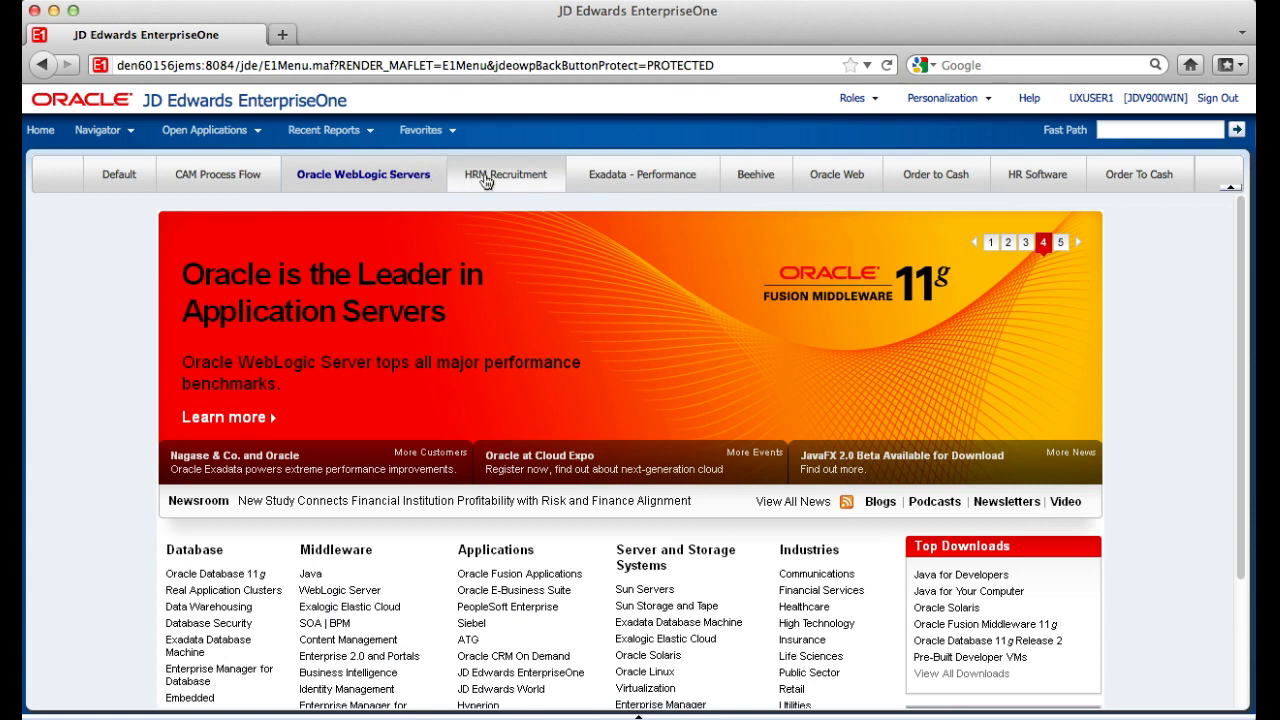
click(589, 184)
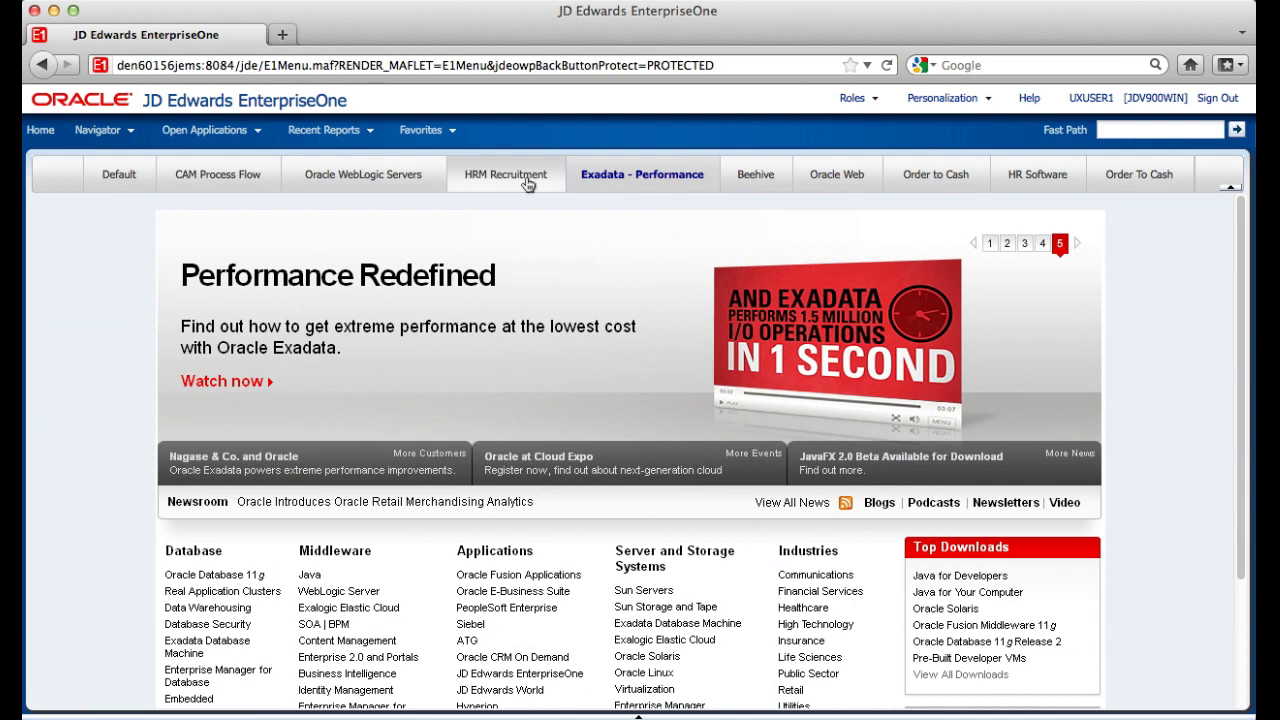
click(528, 184)
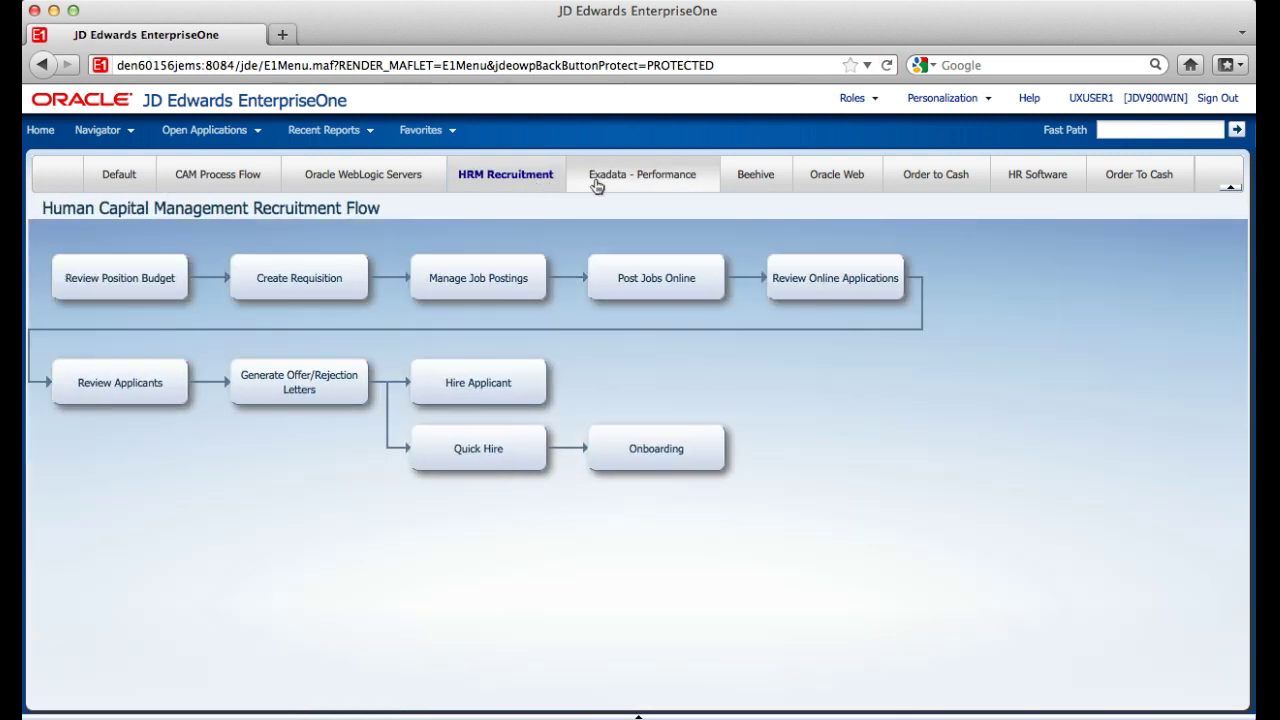
click(825, 180)
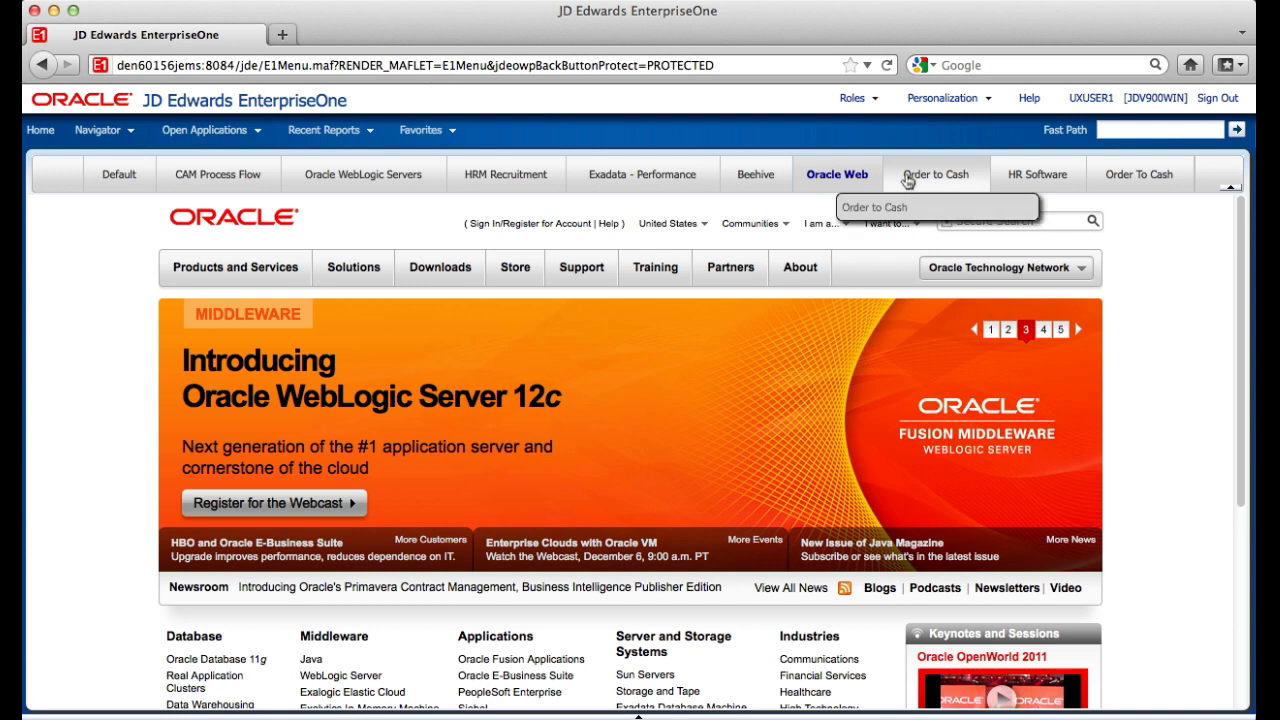
click(907, 180)
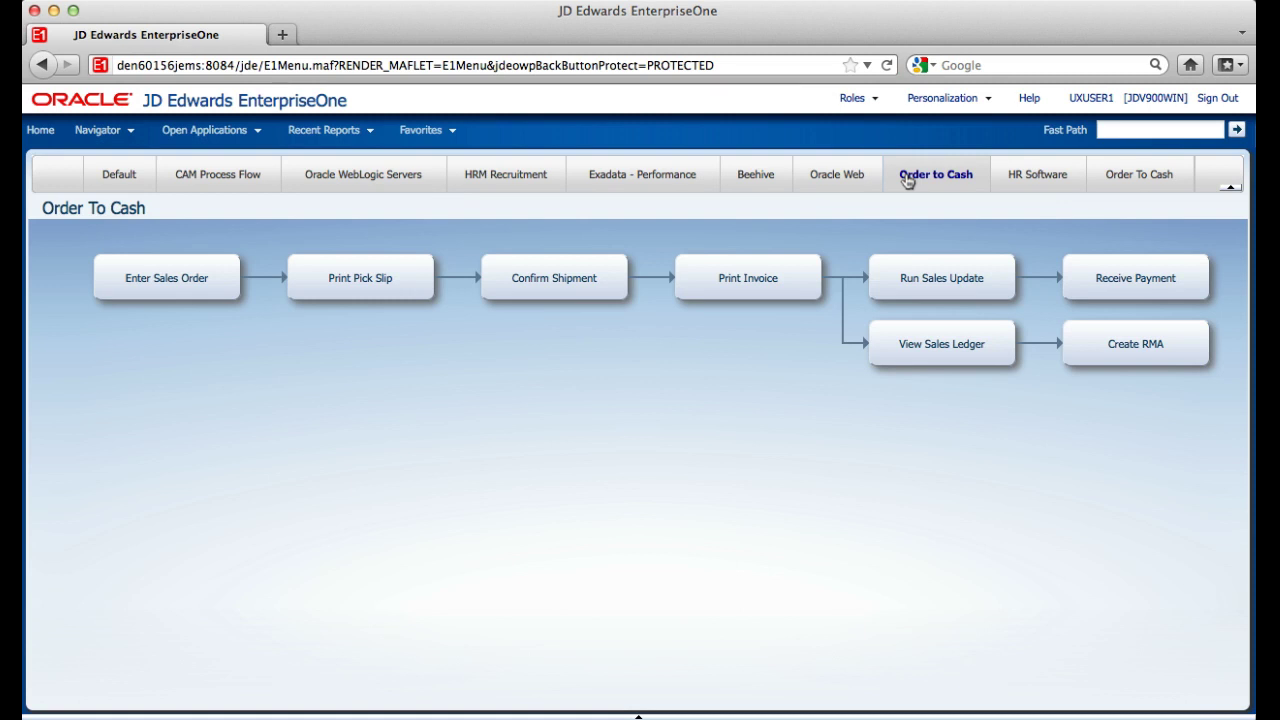
click(1025, 180)
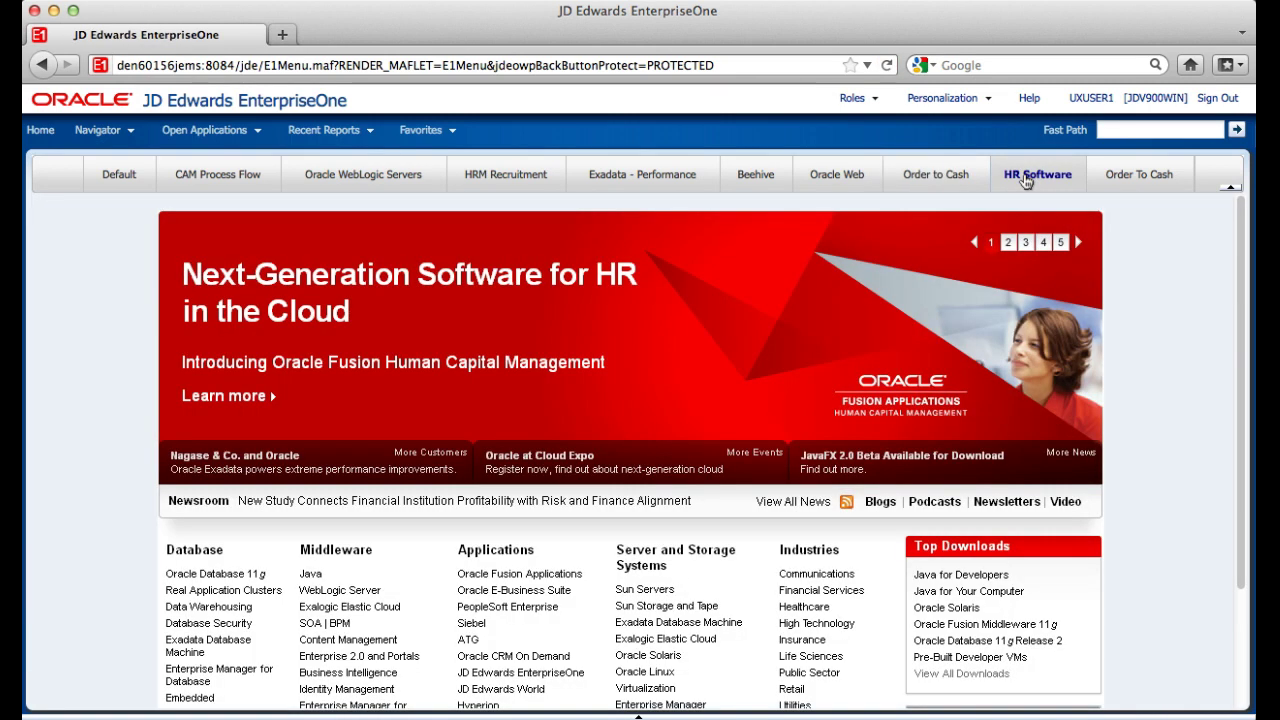
click(952, 178)
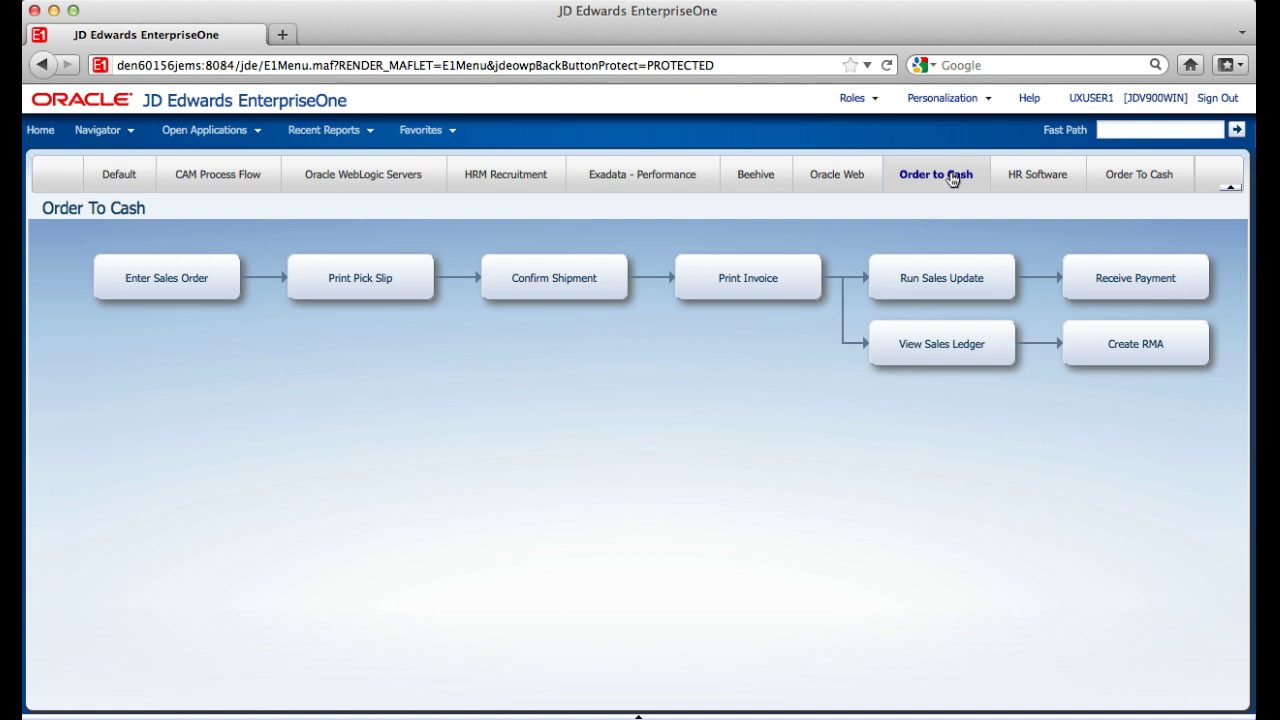
Move the Order to Cash tab next to Default, then collapse and restore the home page switcher.
mouse_move(952, 178)
mouse_down()
mouse_move(495, 165)
mouse_move(233, 178)
mouse_up()
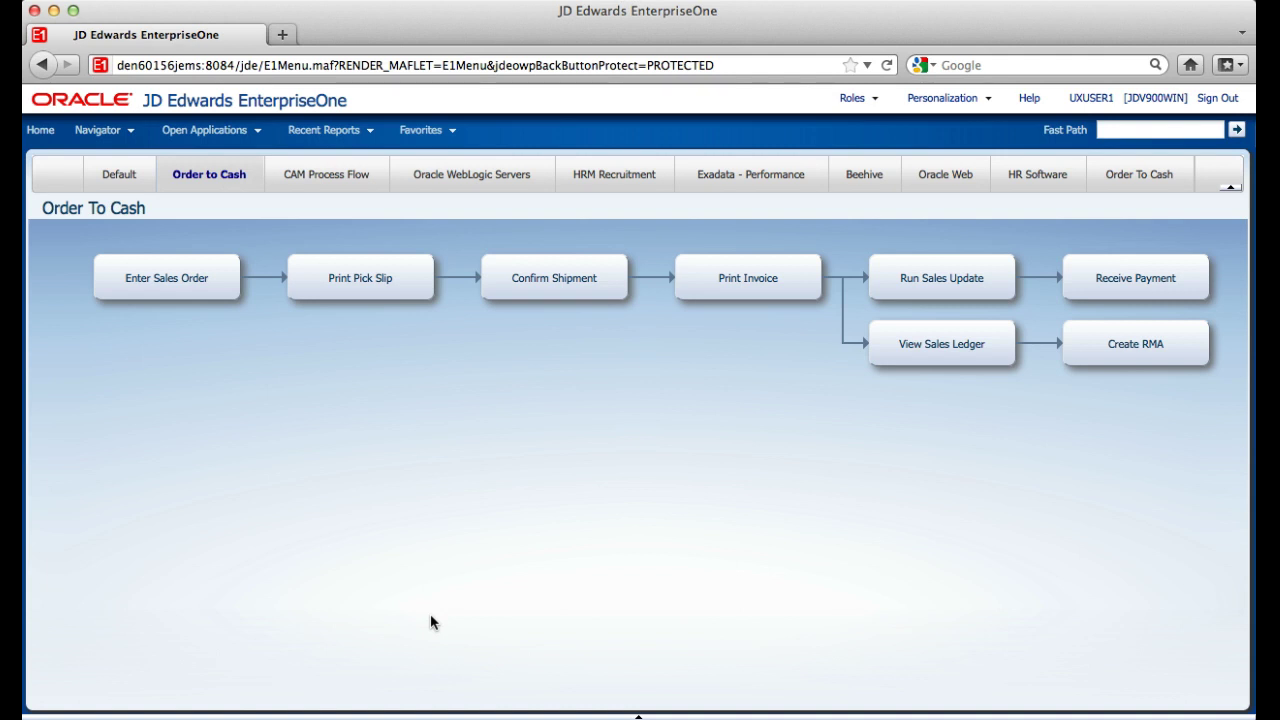
click(1236, 192)
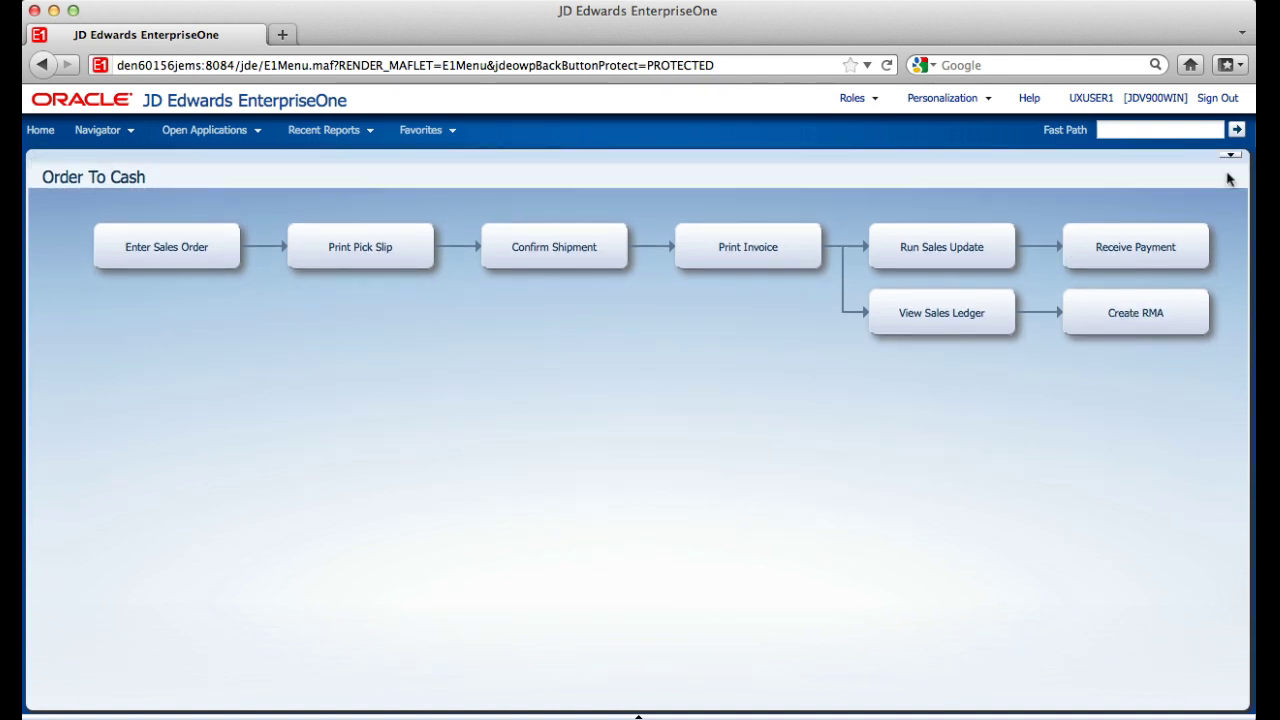
click(1236, 162)
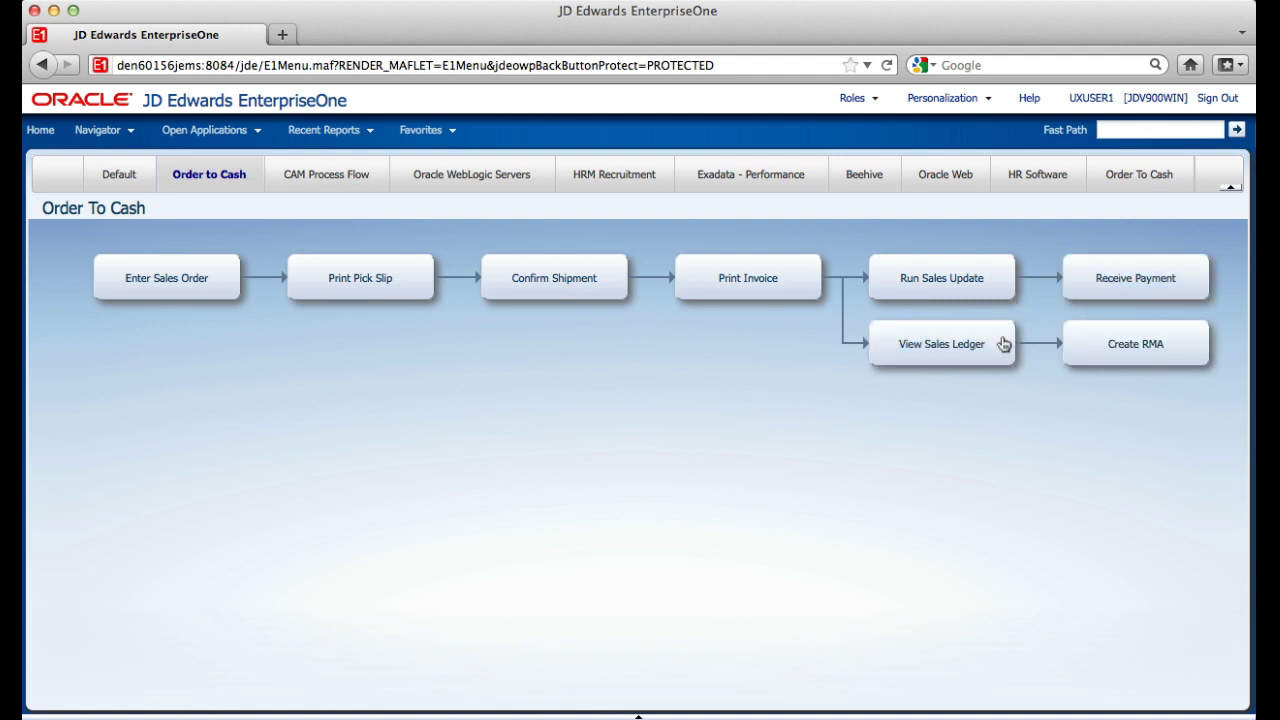
Open Enter Sales Order and review its Additional Selections and Customer Service Inquiry criteria.
click(199, 300)
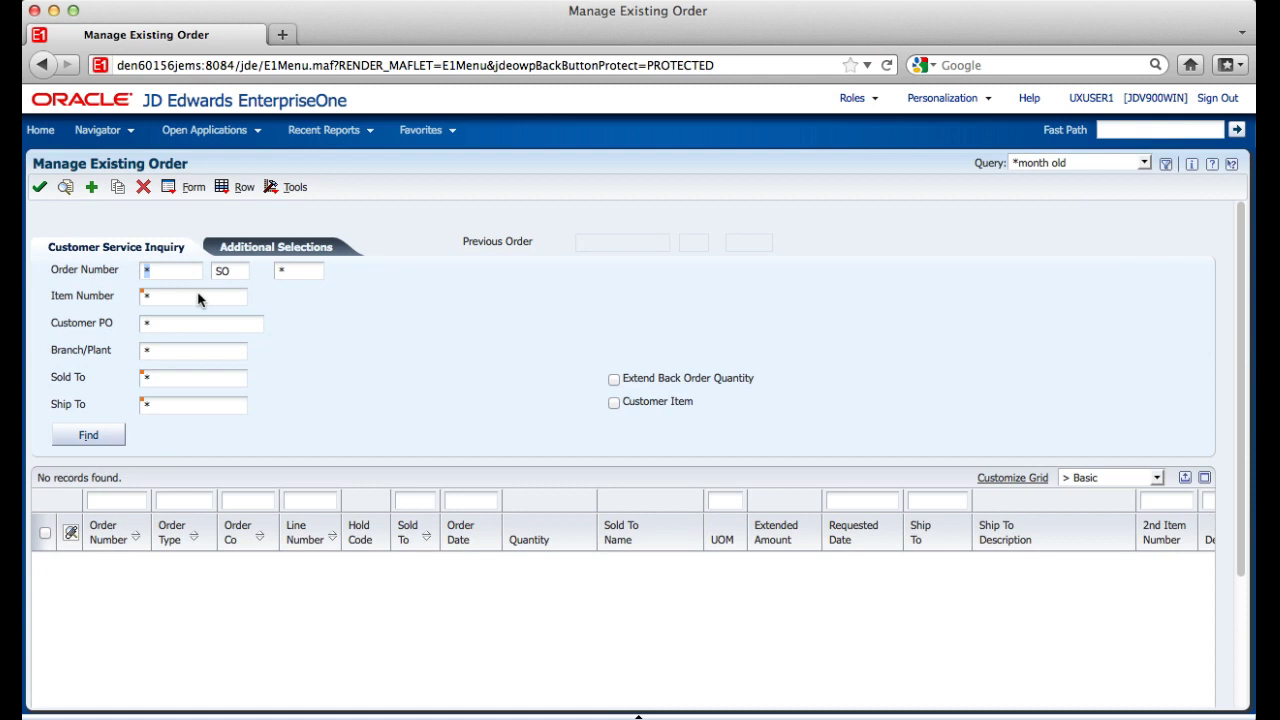
click(255, 250)
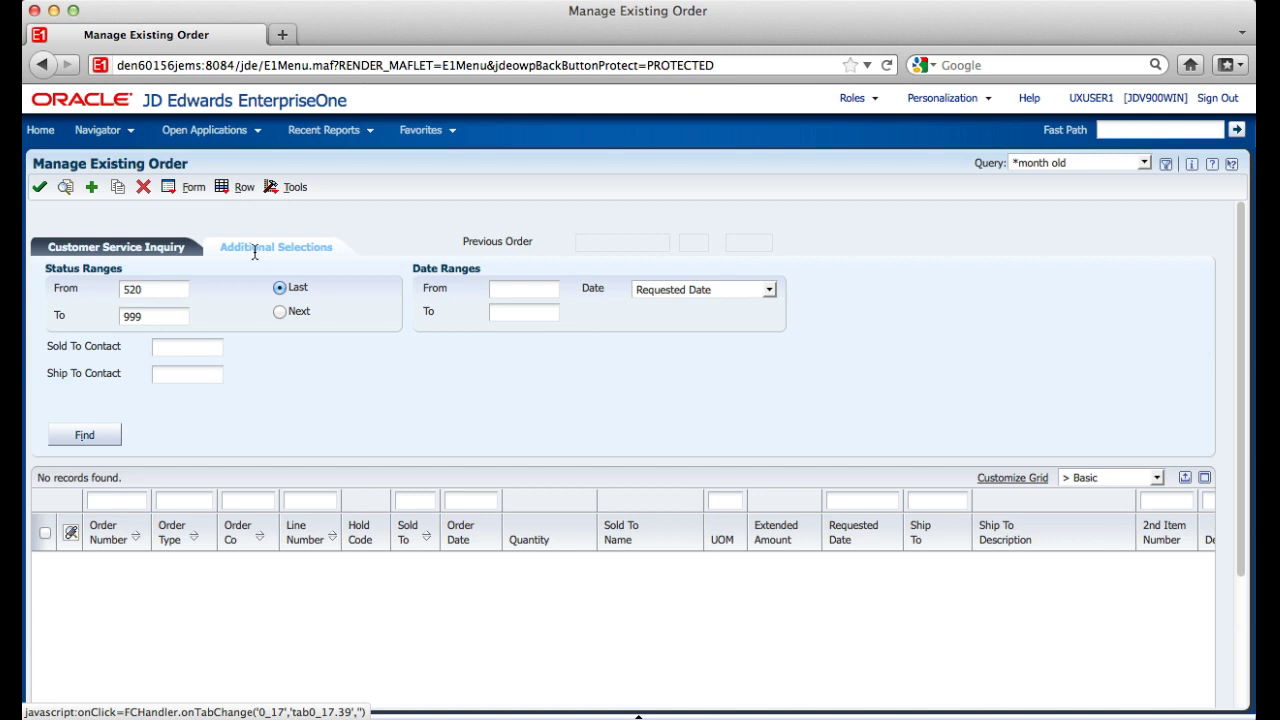
click(168, 256)
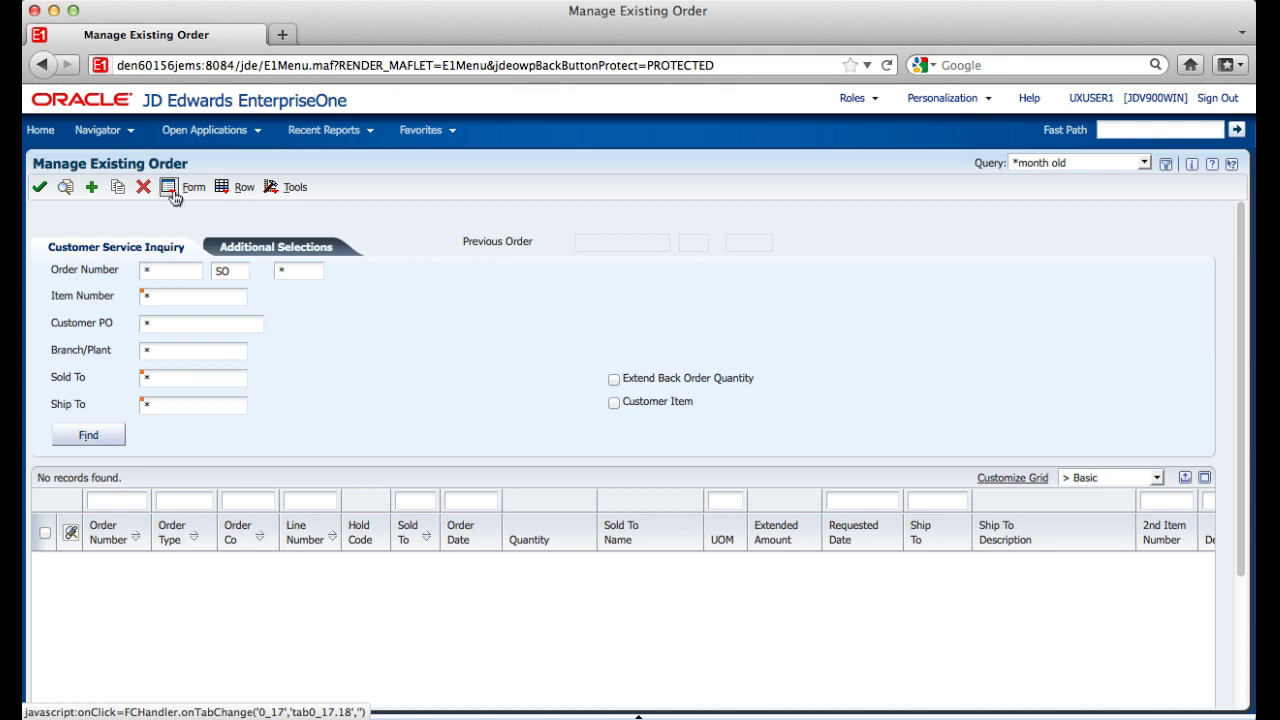
mouse_move(172, 197)
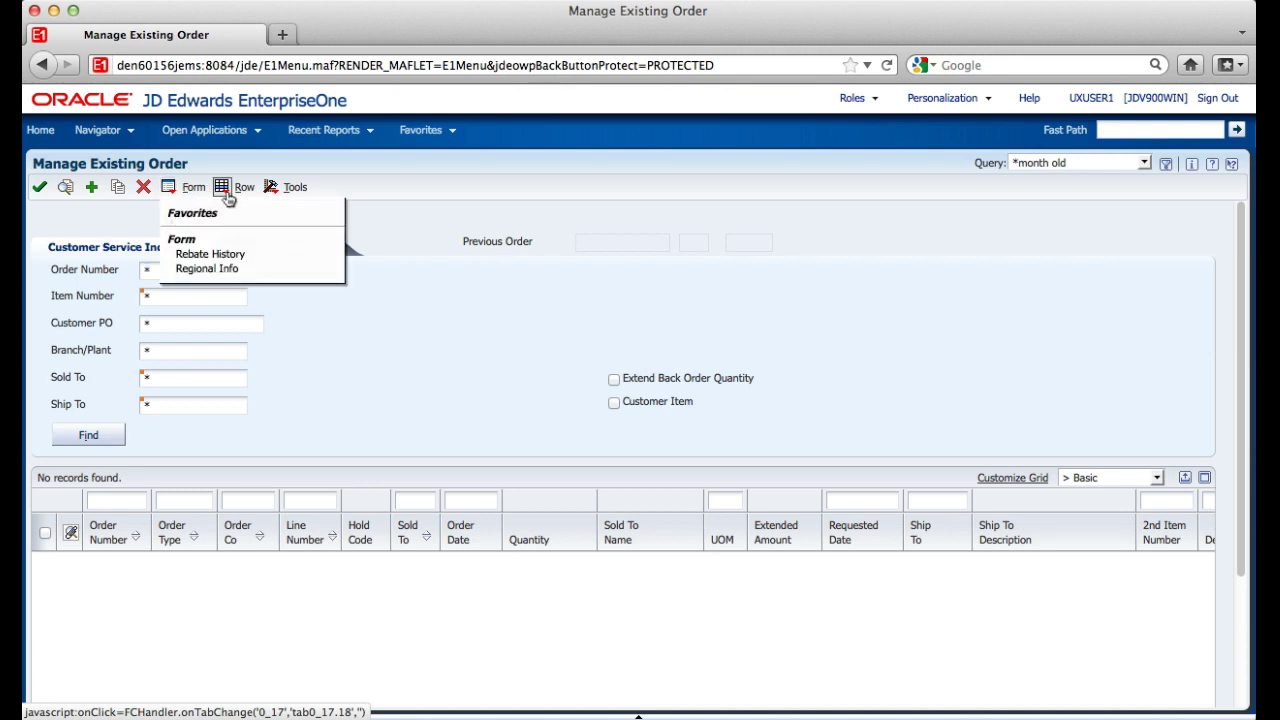
mouse_move(221, 189)
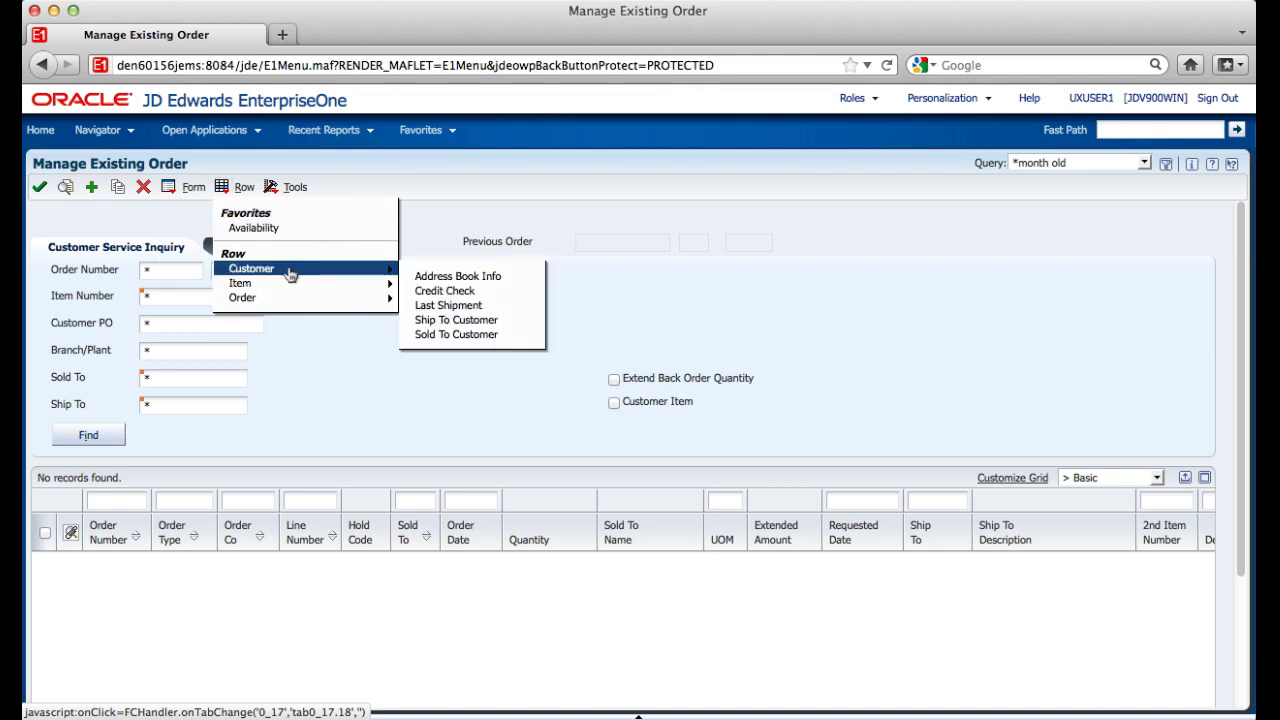
mouse_move(291, 289)
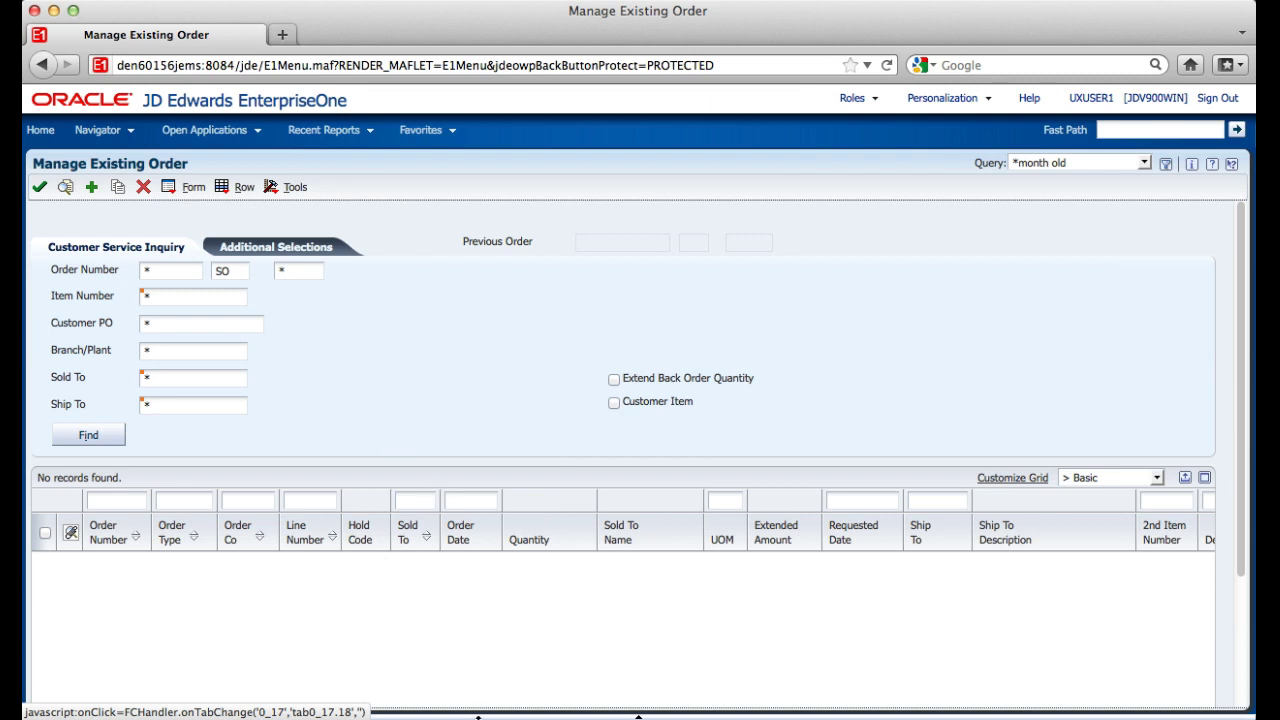
mouse_move(478, 716)
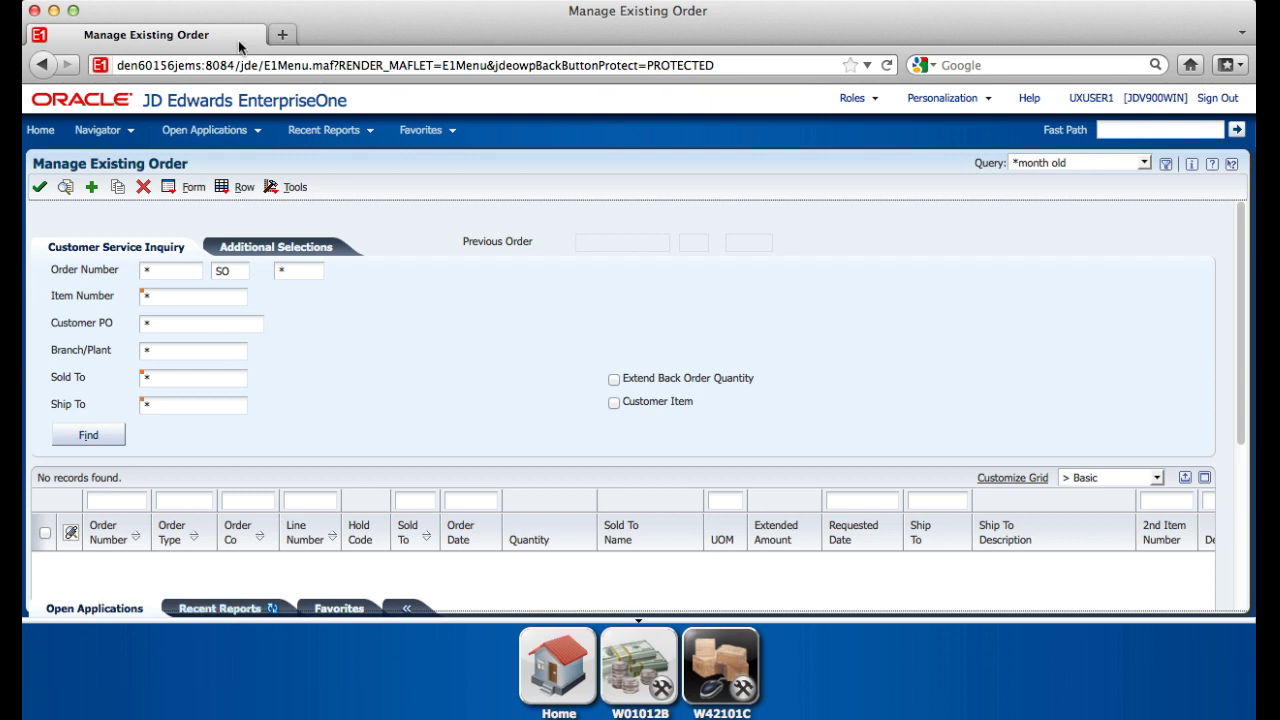
click(241, 135)
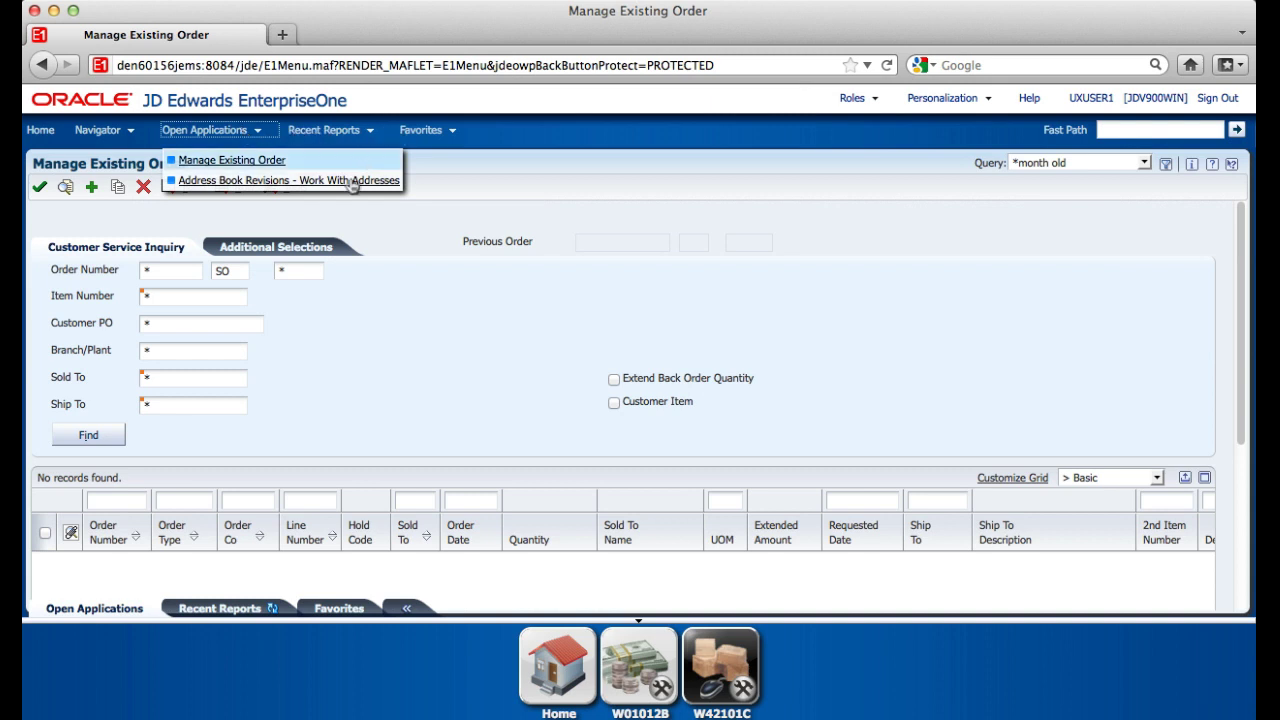
click(229, 612)
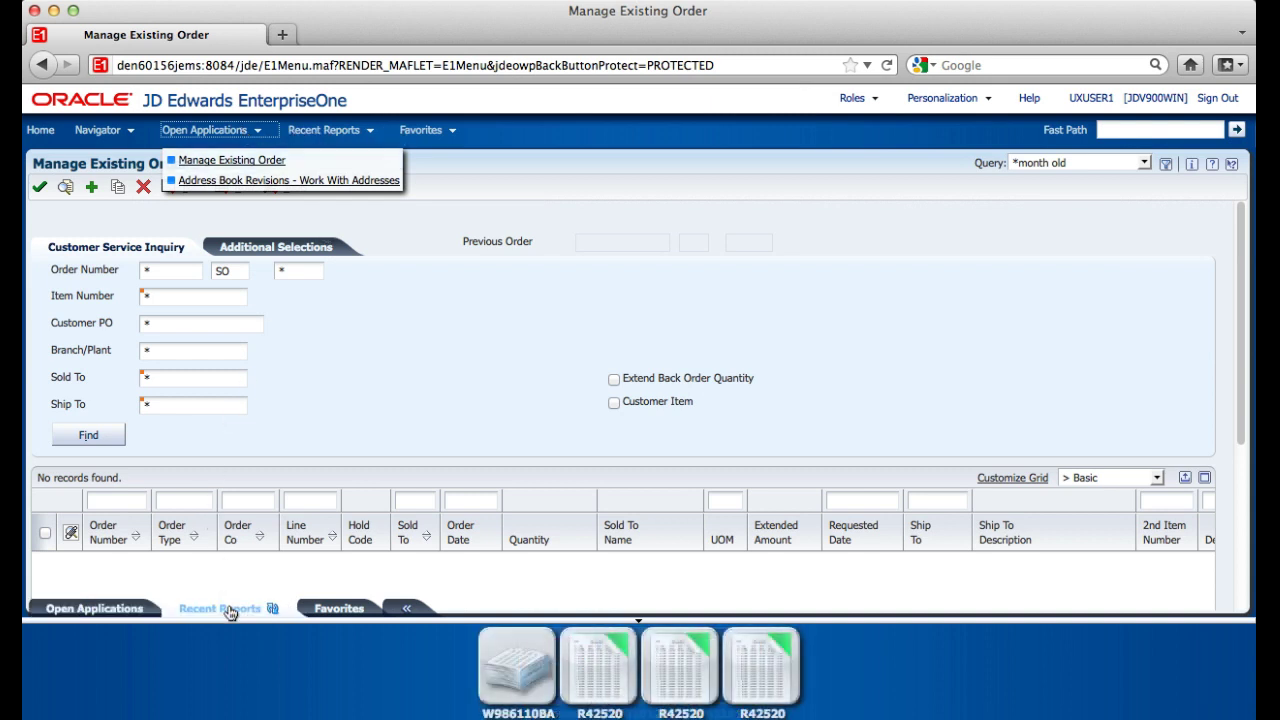
click(333, 609)
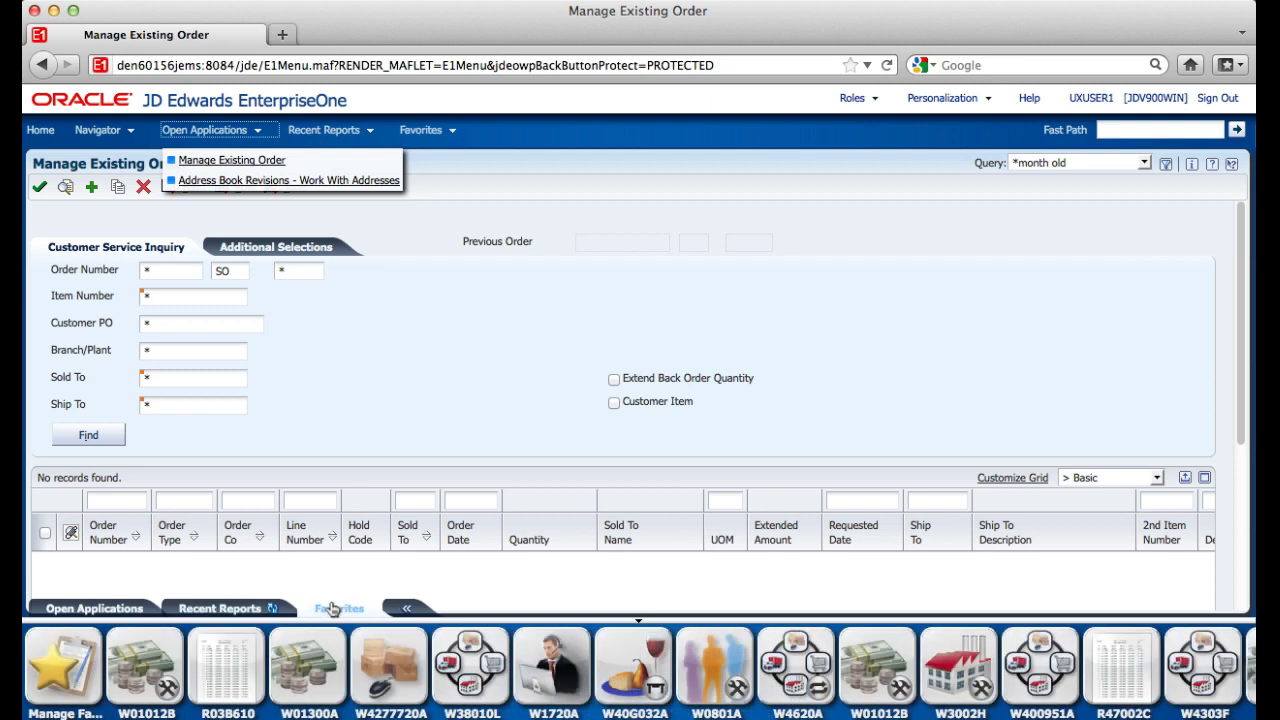
click(333, 404)
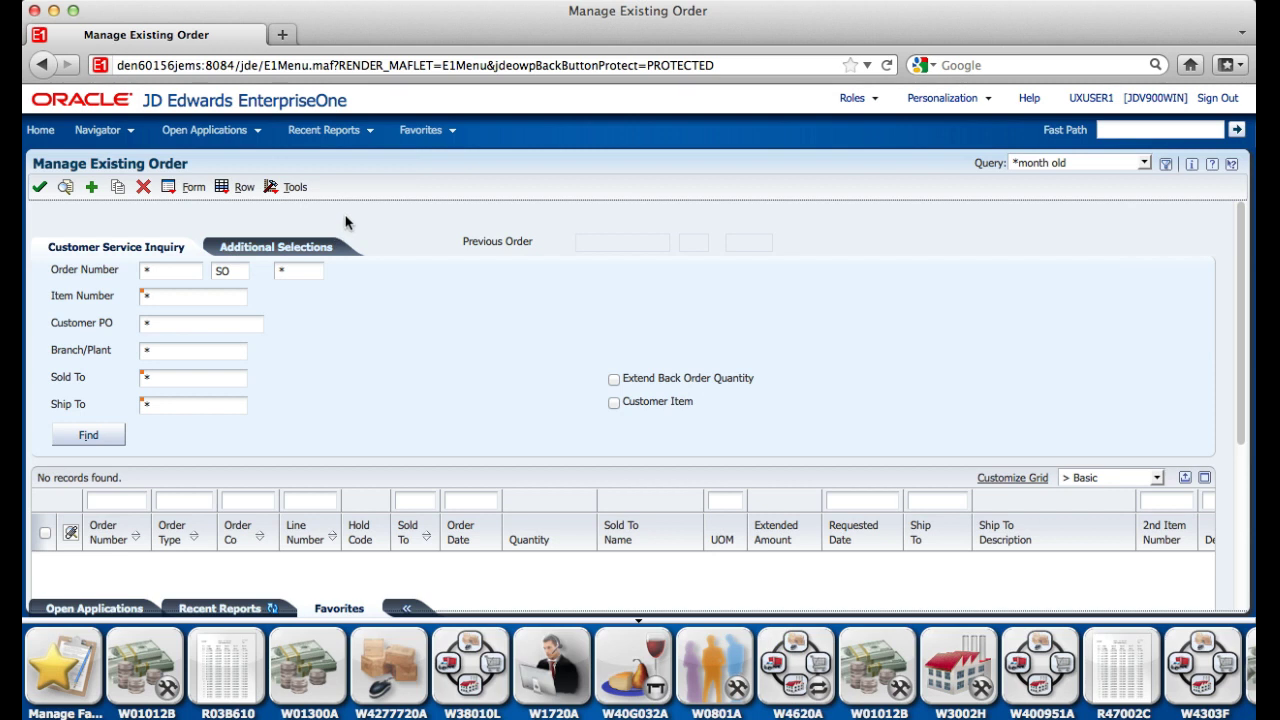
click(425, 138)
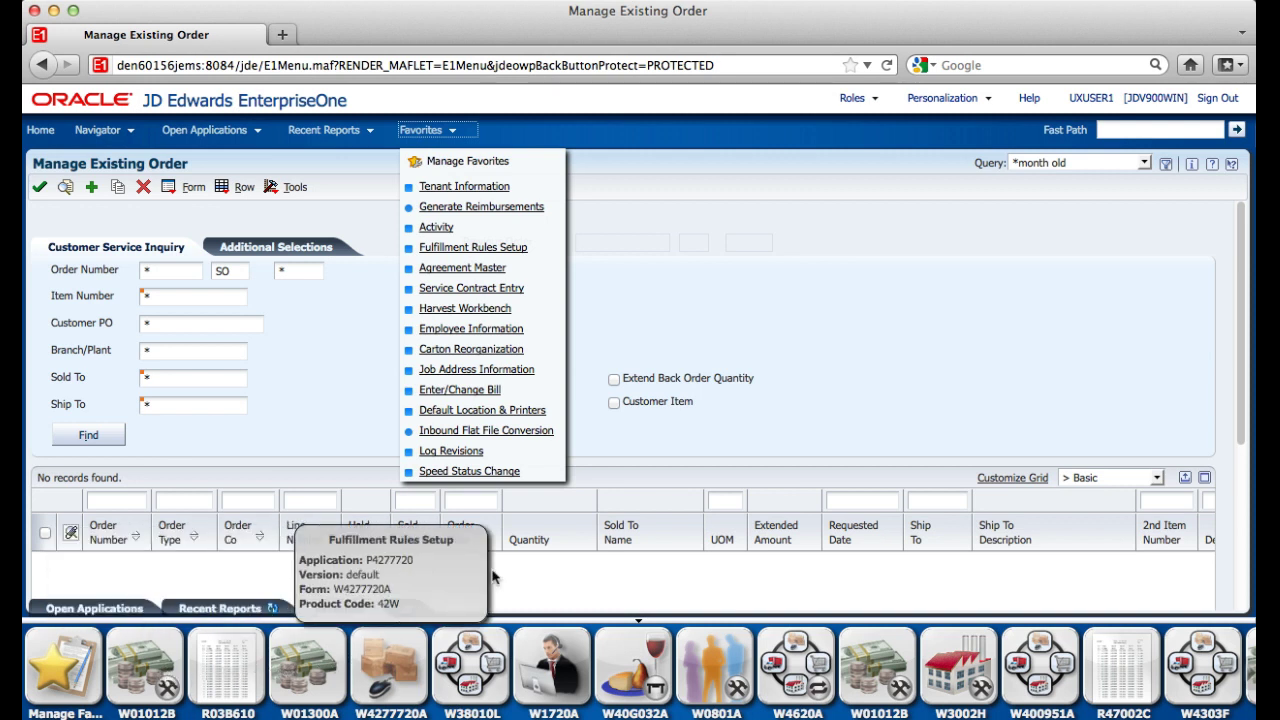
click(95, 609)
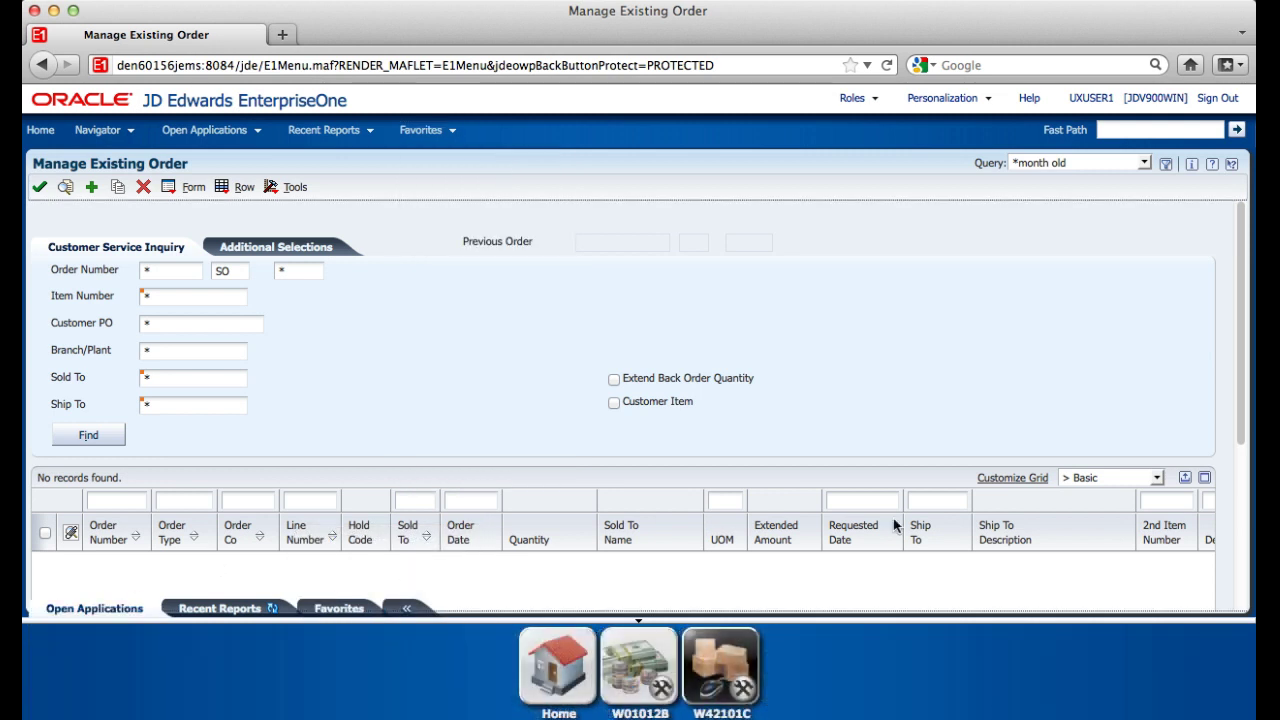
Fast Path to program P1720 by entering p1 and choosing P1720 from the suggestions.
click(1152, 130)
text(p1)
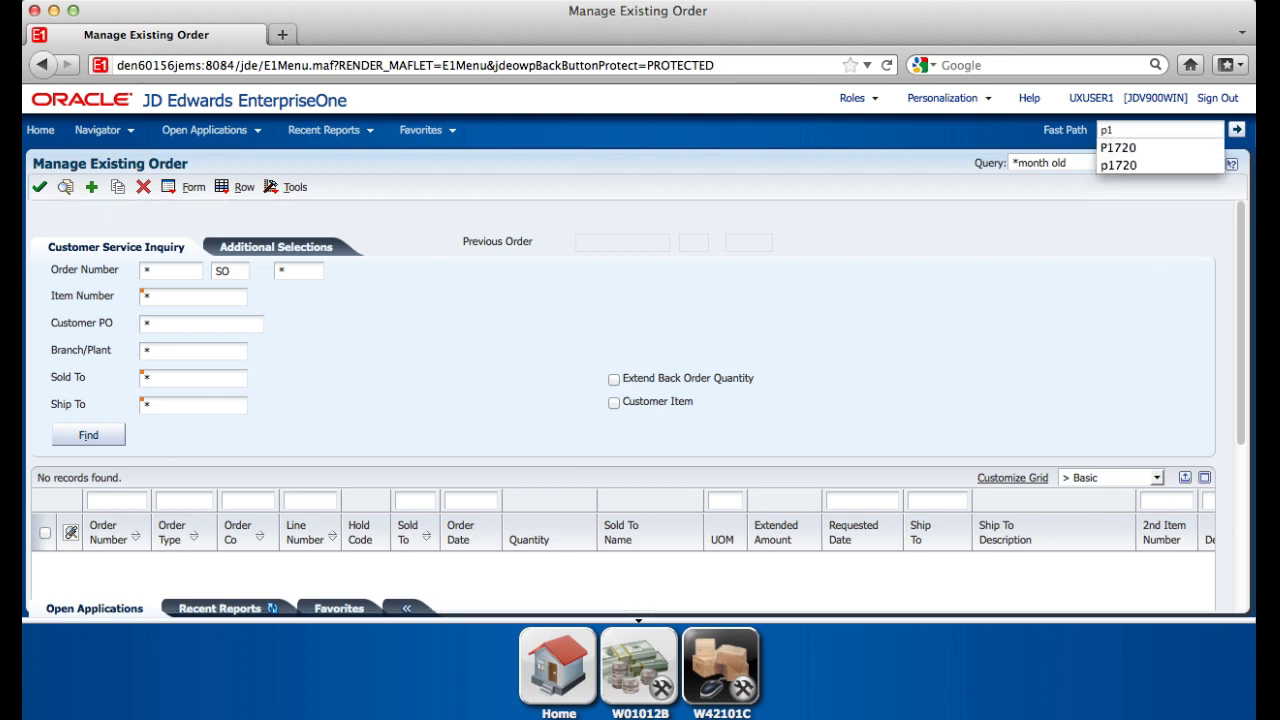
key(Down)
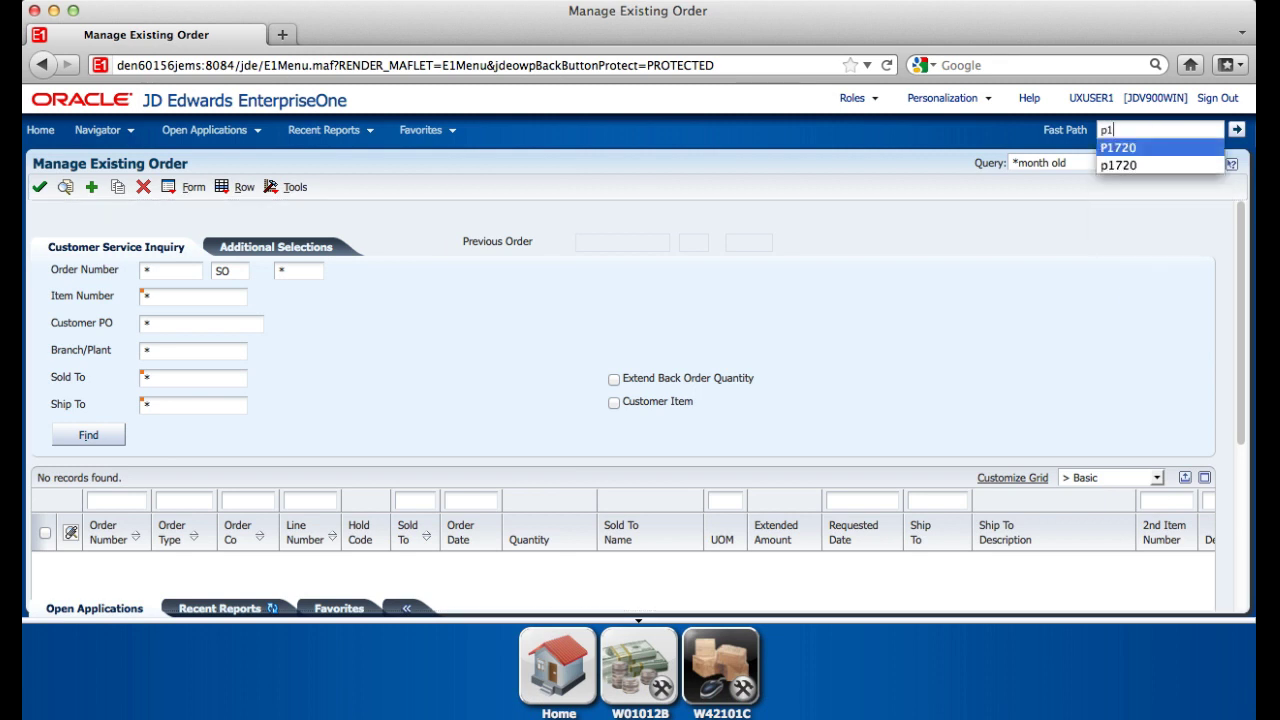
click(1151, 145)
click(1237, 130)
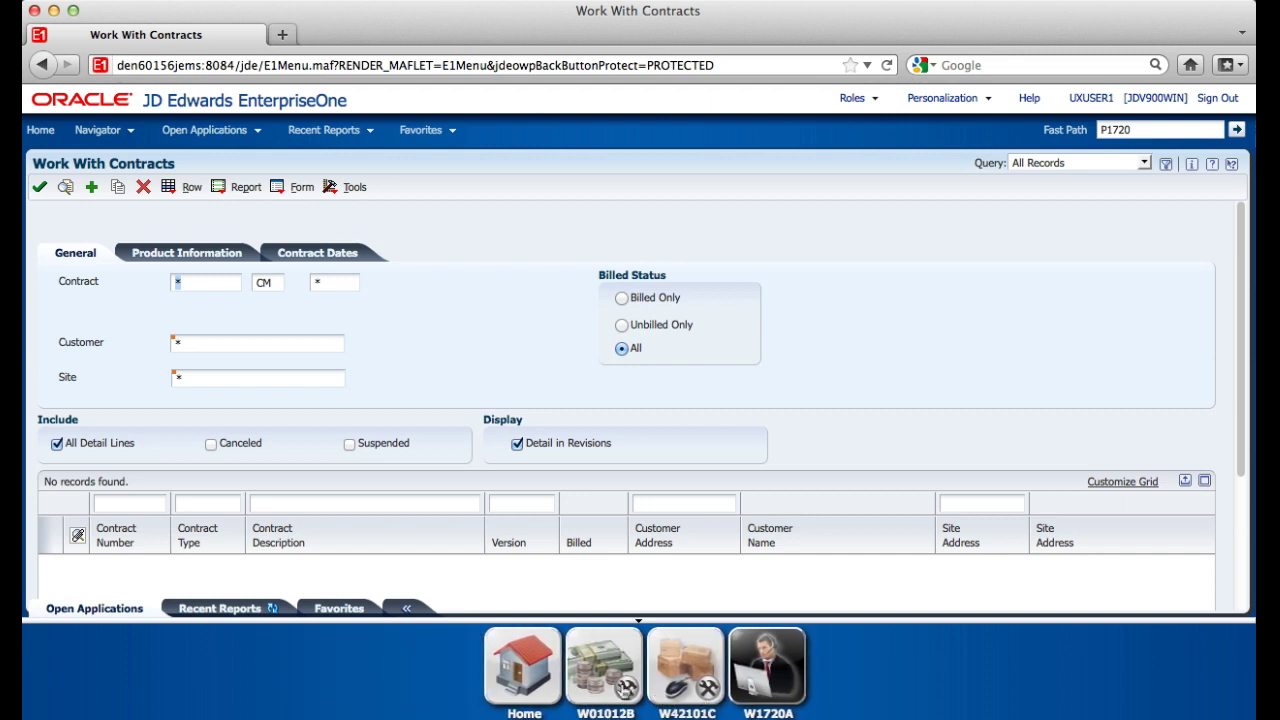
Switch via Address Book Revisions (W01012B) back to Manage Existing Order (W42101C).
click(604, 680)
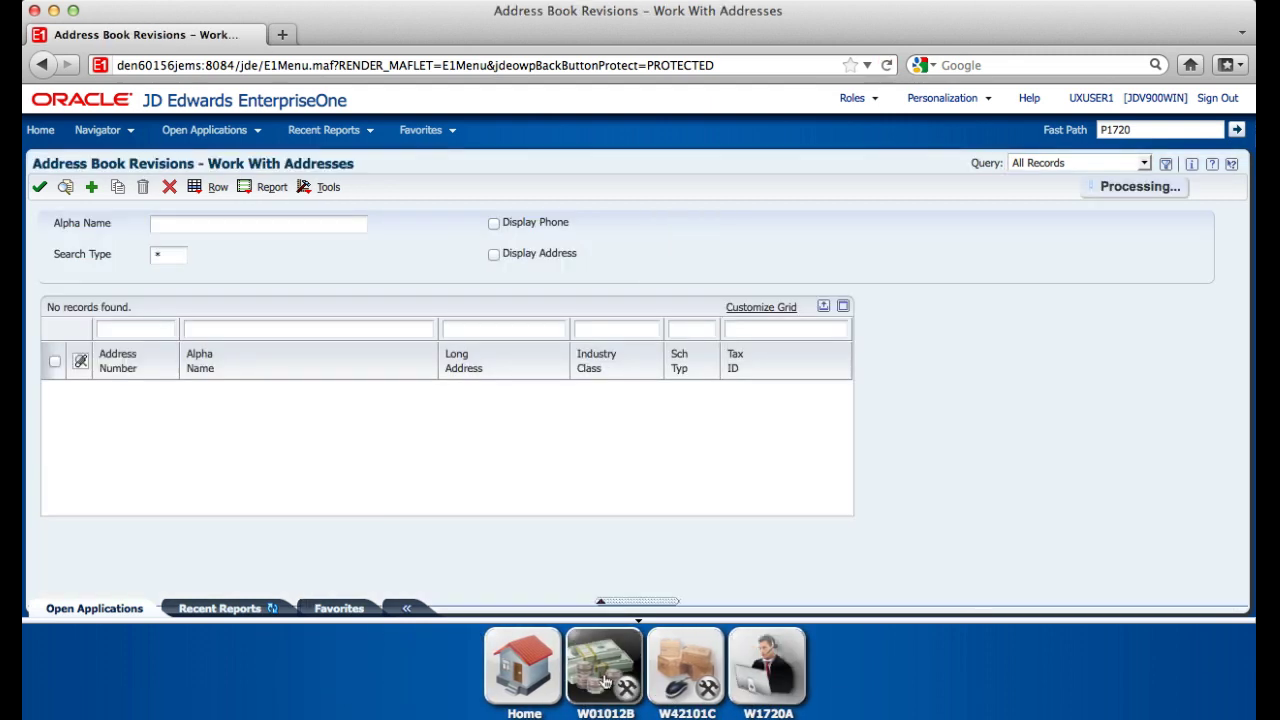
click(697, 681)
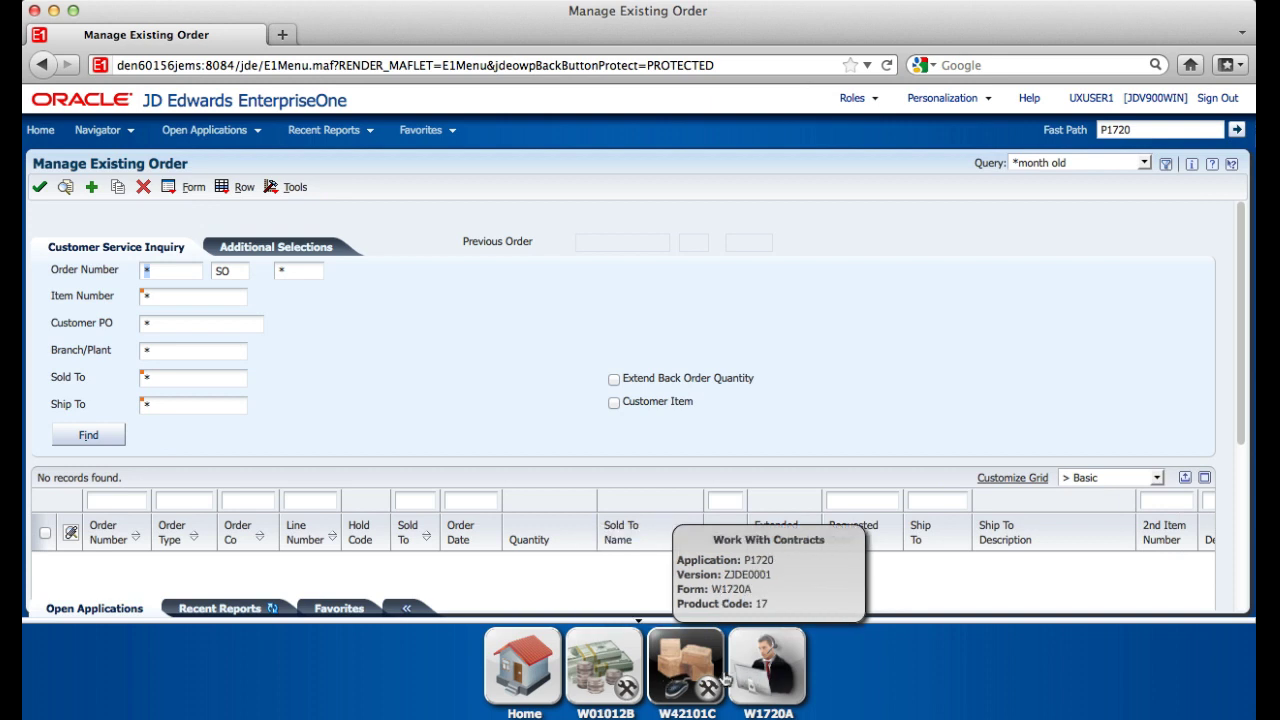
In Favorites, place W38010L after W40G032A and W3002H after W01300A.
click(357, 614)
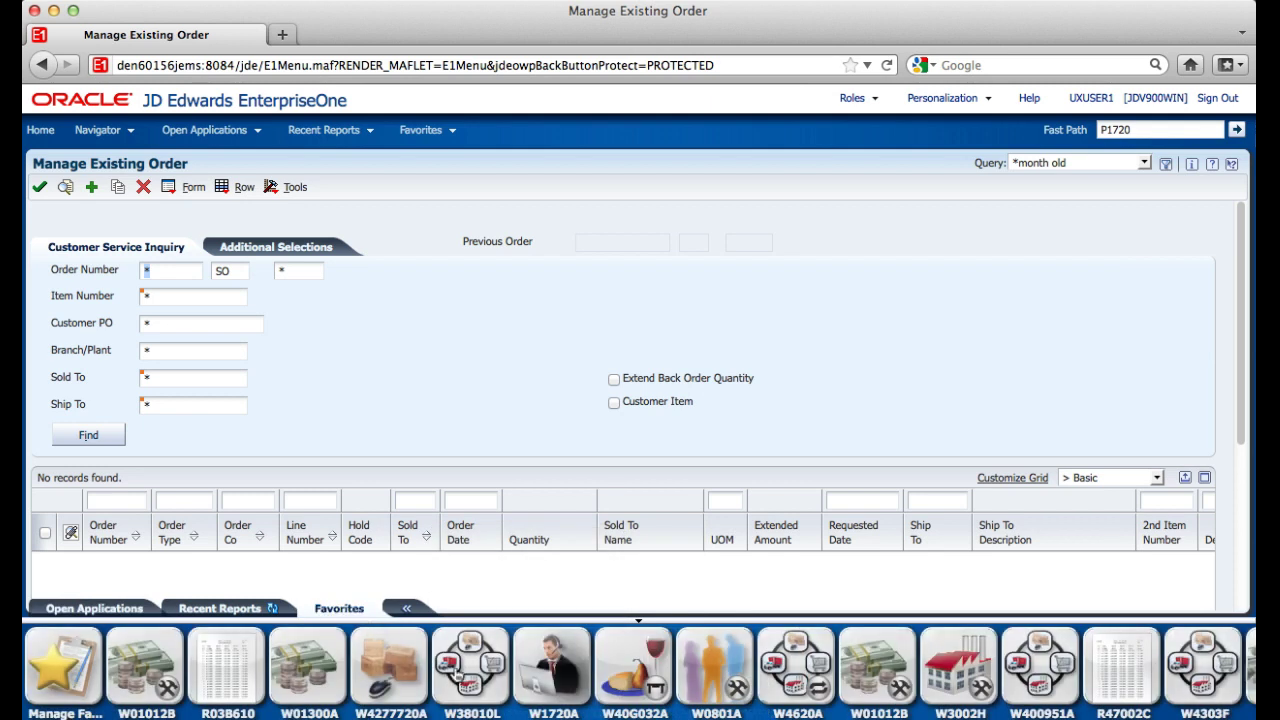
drag(455, 675, 645, 676)
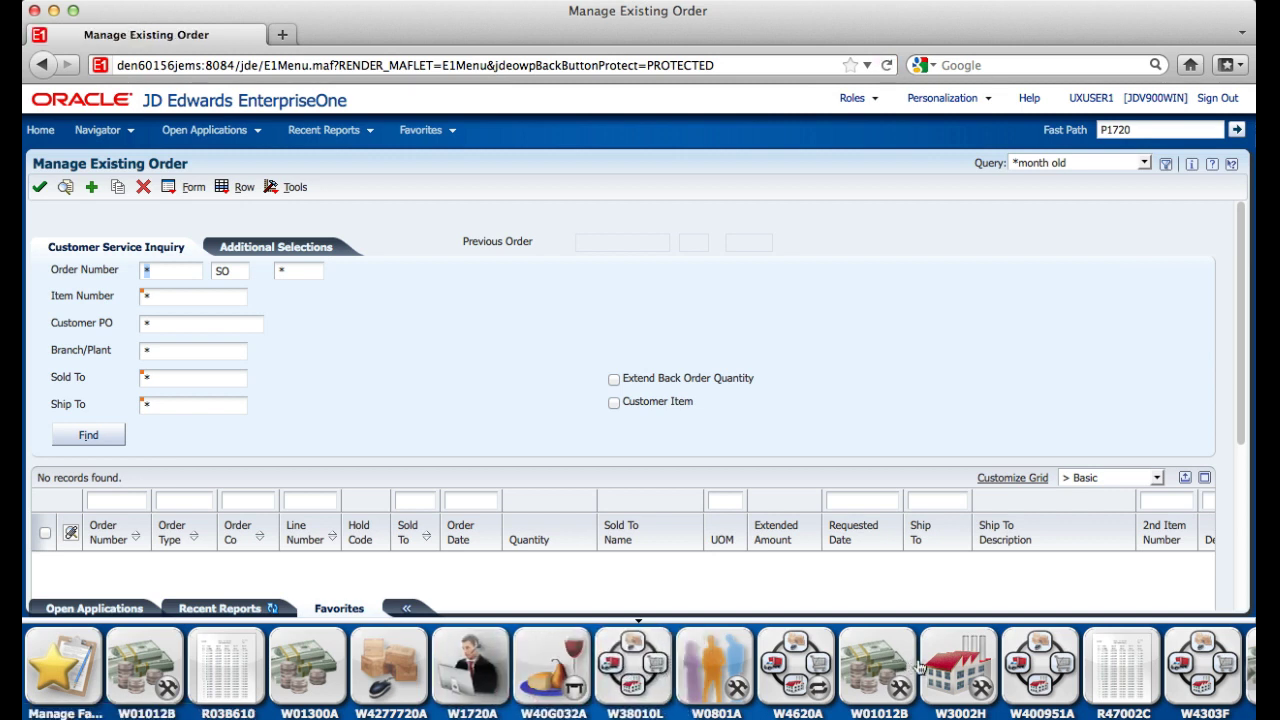
drag(958, 667, 390, 670)
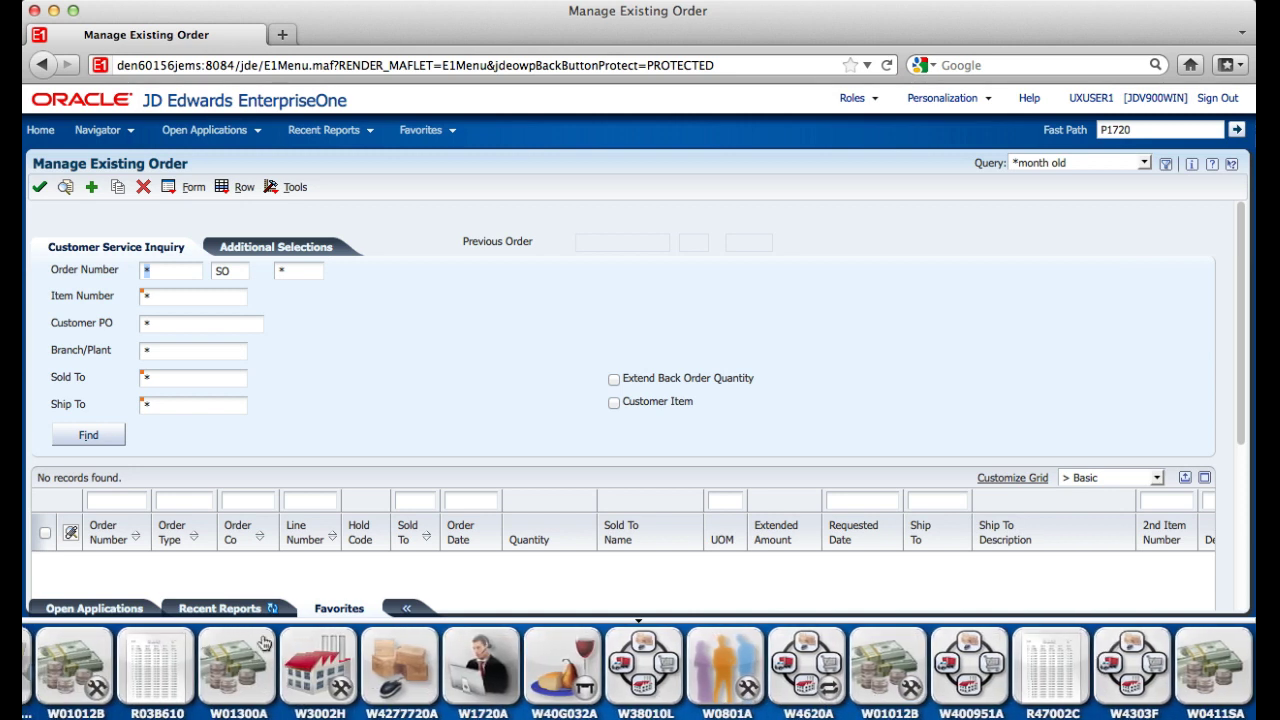
Check the recent reports, including the R42520 Print Pick Slips runs, and return to the home page.
click(248, 614)
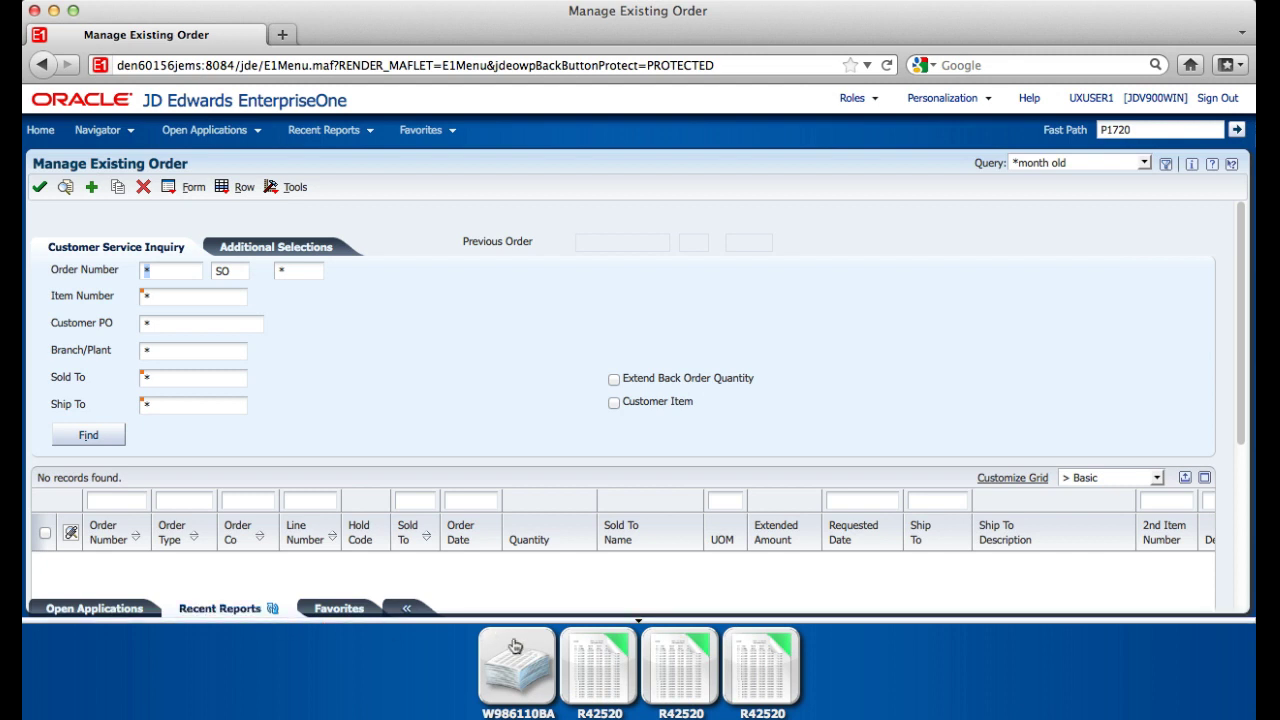
mouse_move(596, 645)
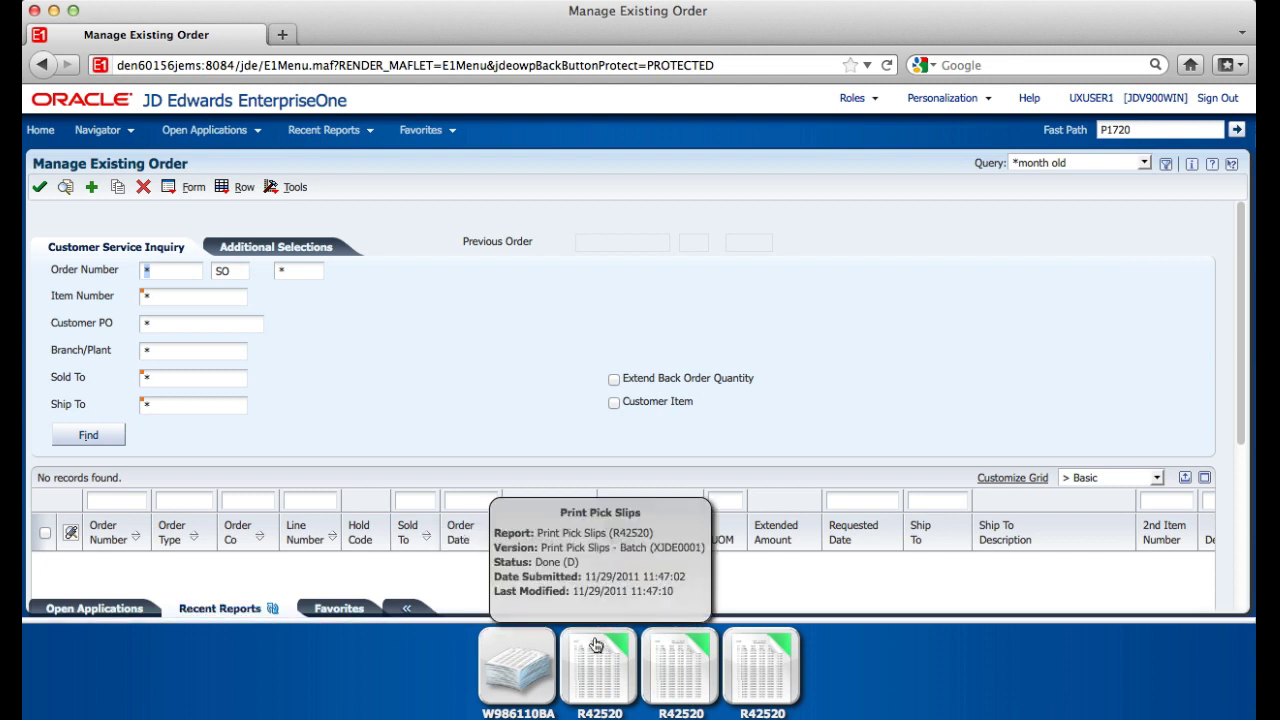
mouse_move(662, 647)
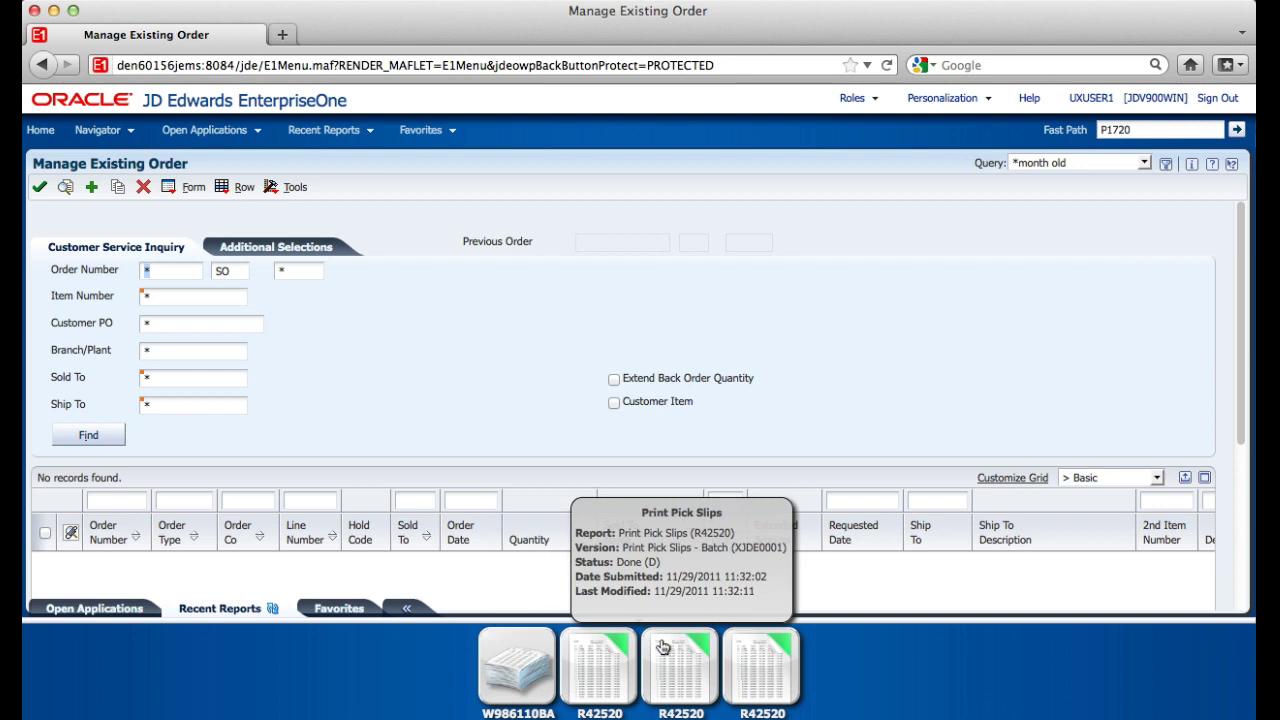
click(115, 105)
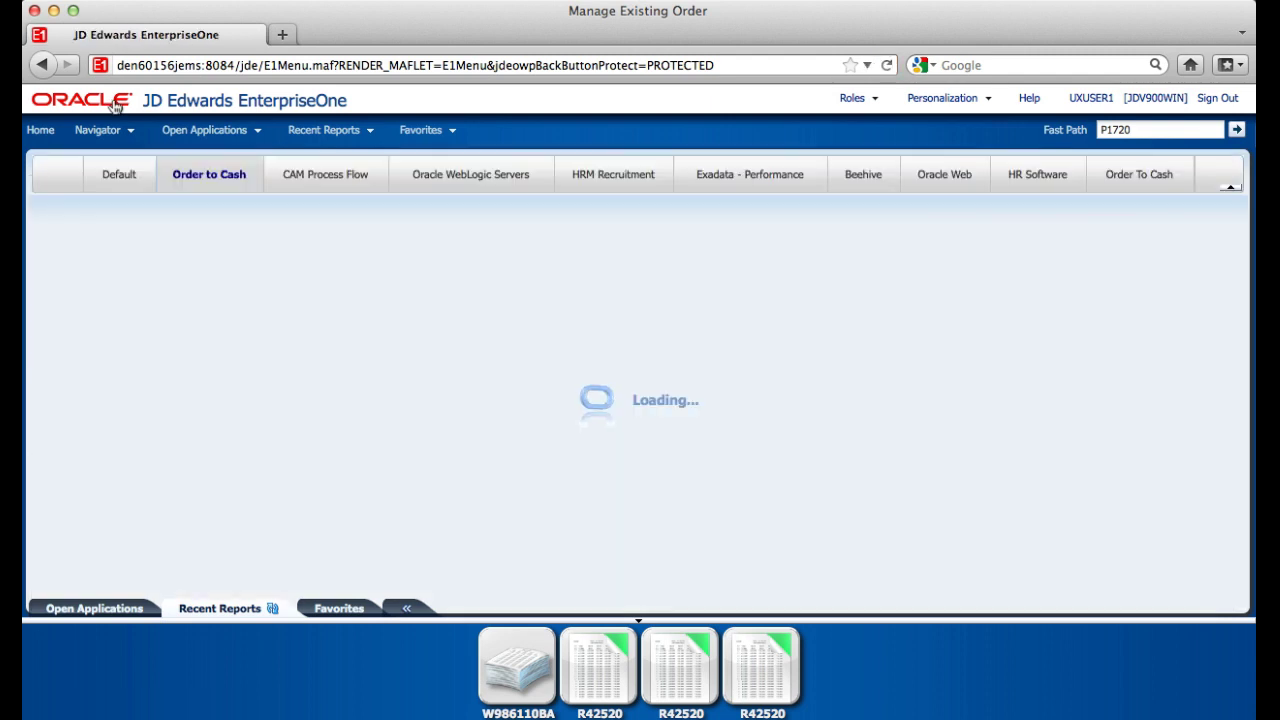
Submit Print Pick Slips (R42520) version XJDE0001 to the printer, then deselect the version row.
click(346, 291)
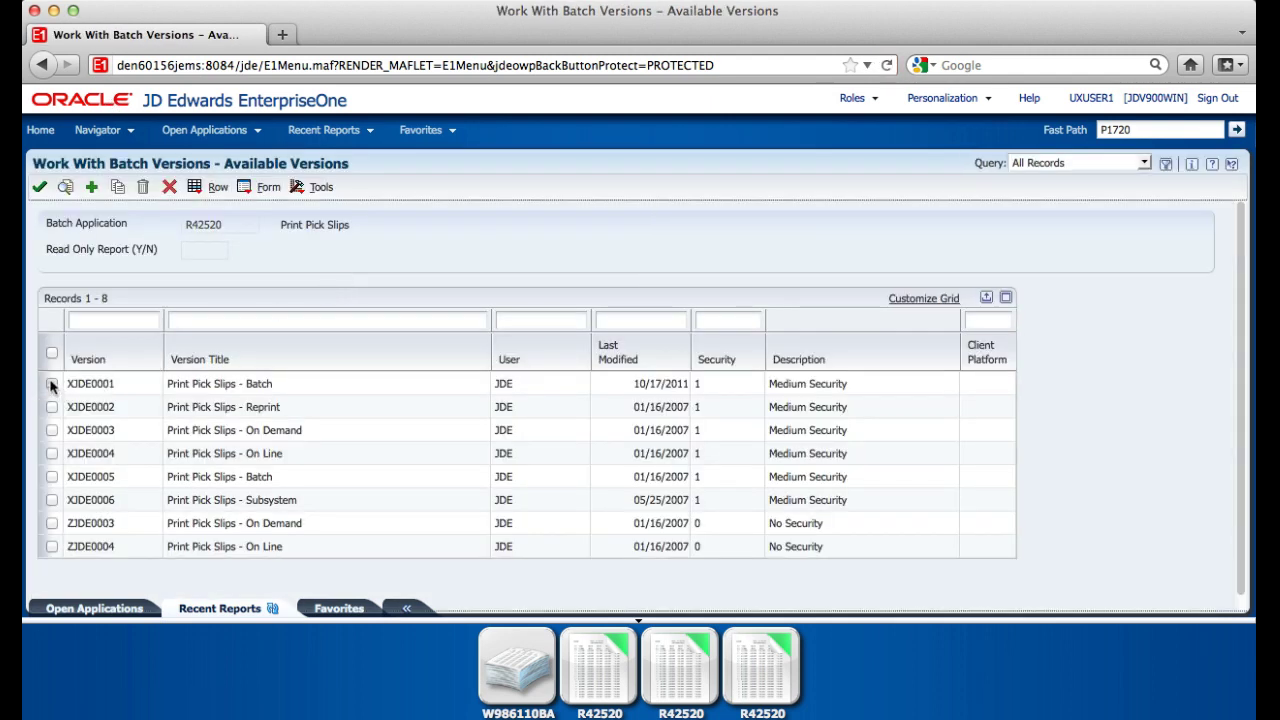
double_click(58, 386)
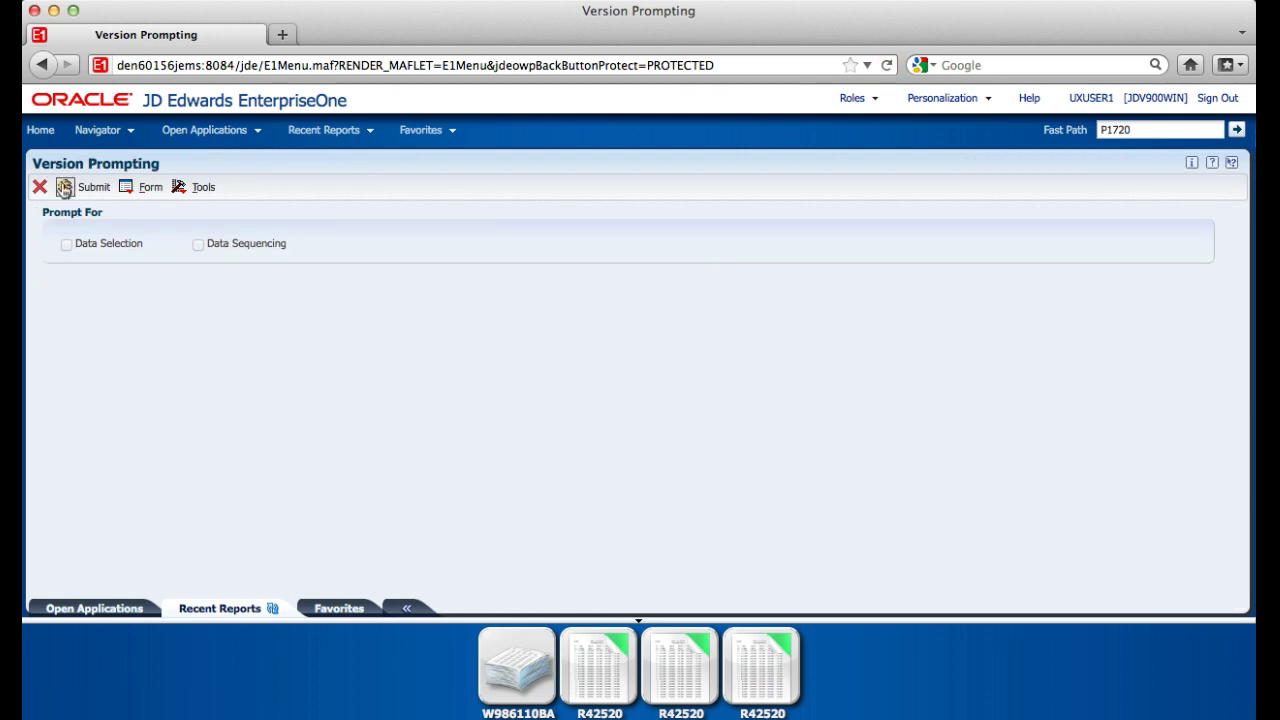
click(64, 189)
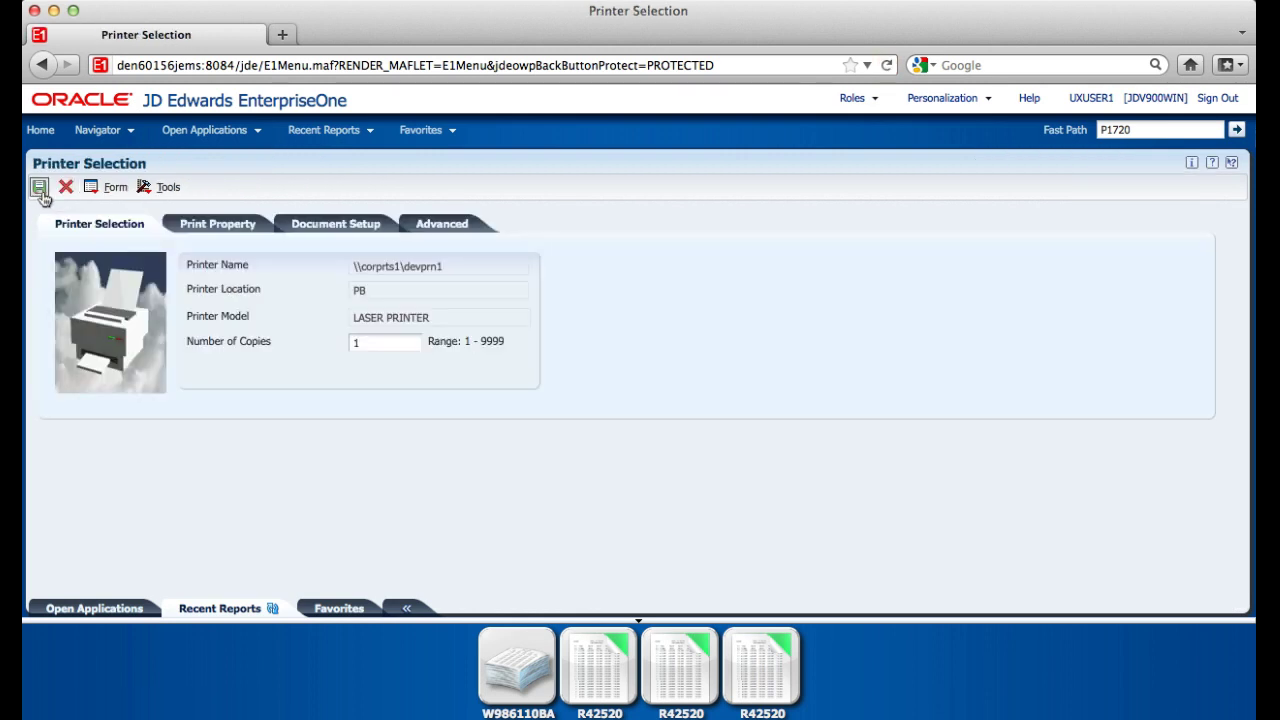
click(40, 188)
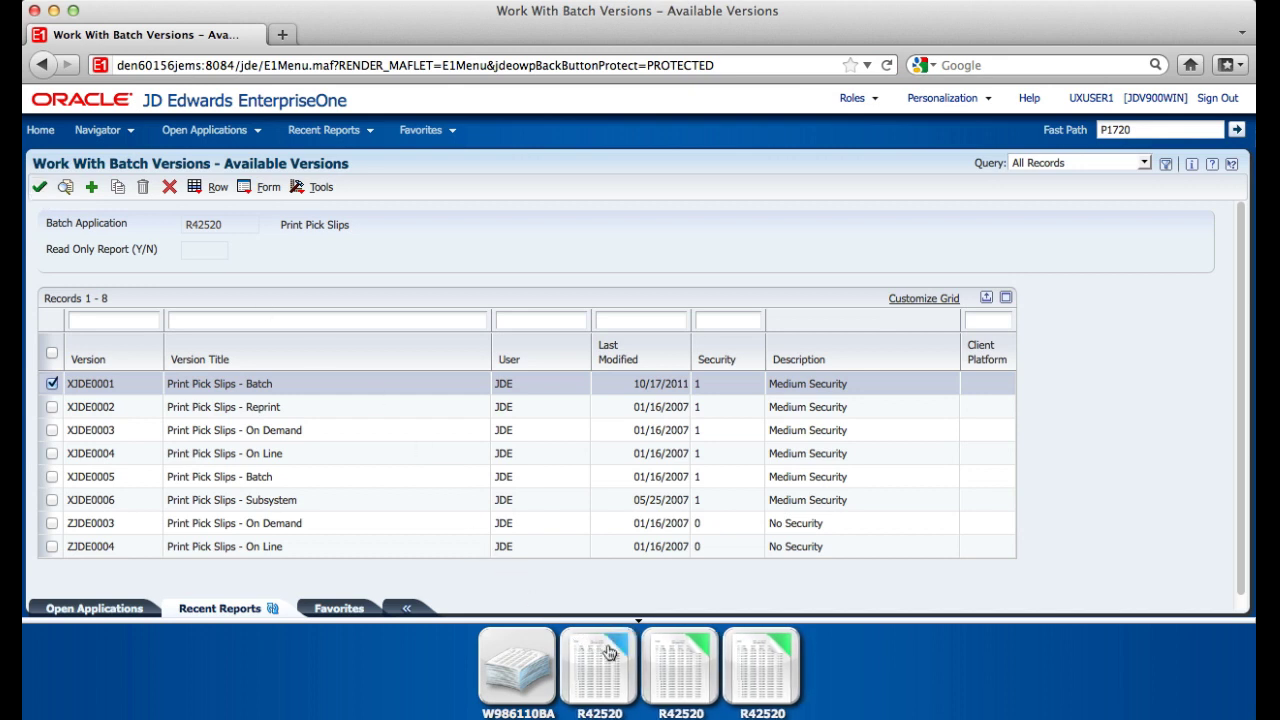
mouse_move(612, 652)
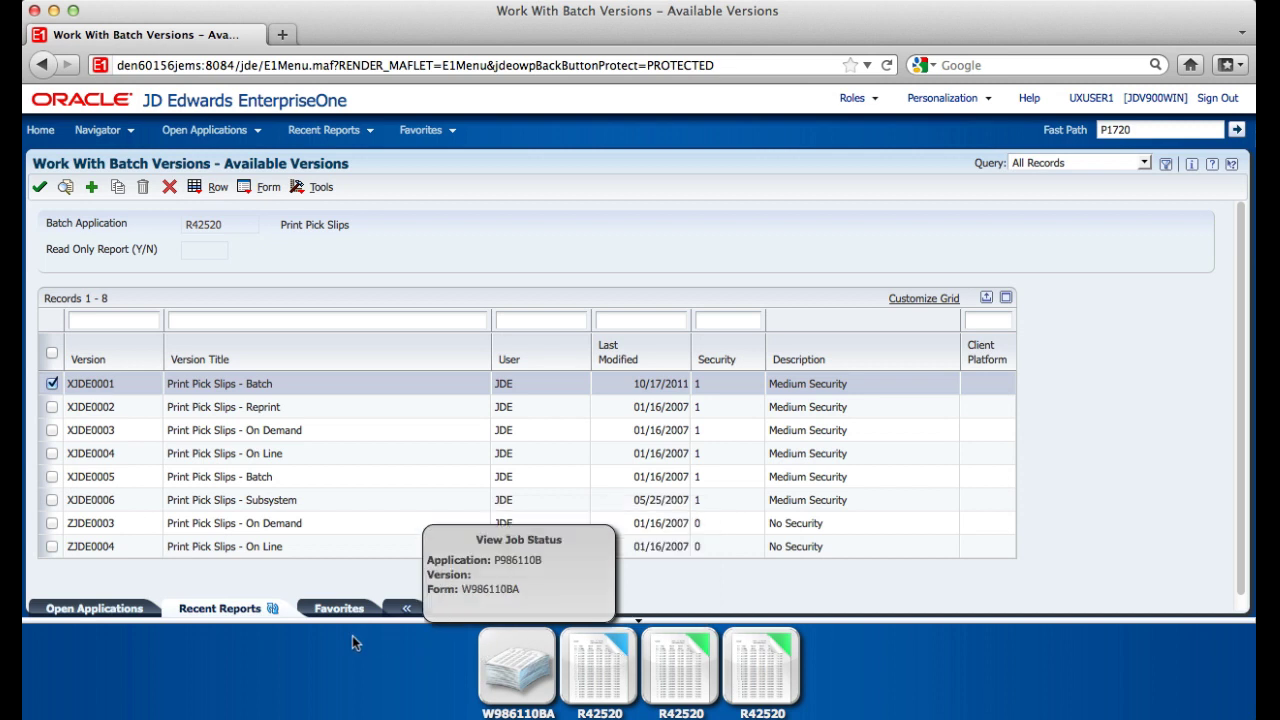
click(52, 385)
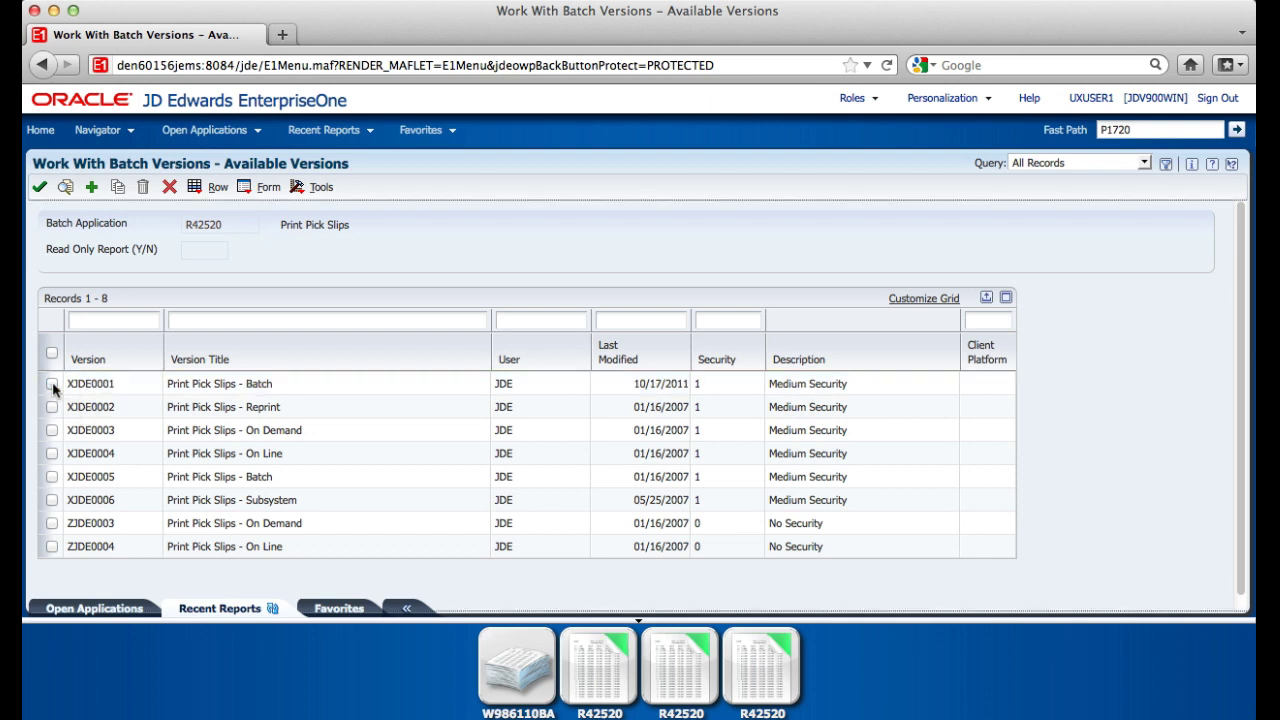
Open job 1058's Pick Slip PDF in Preview, review it, then close Preview.
click(614, 655)
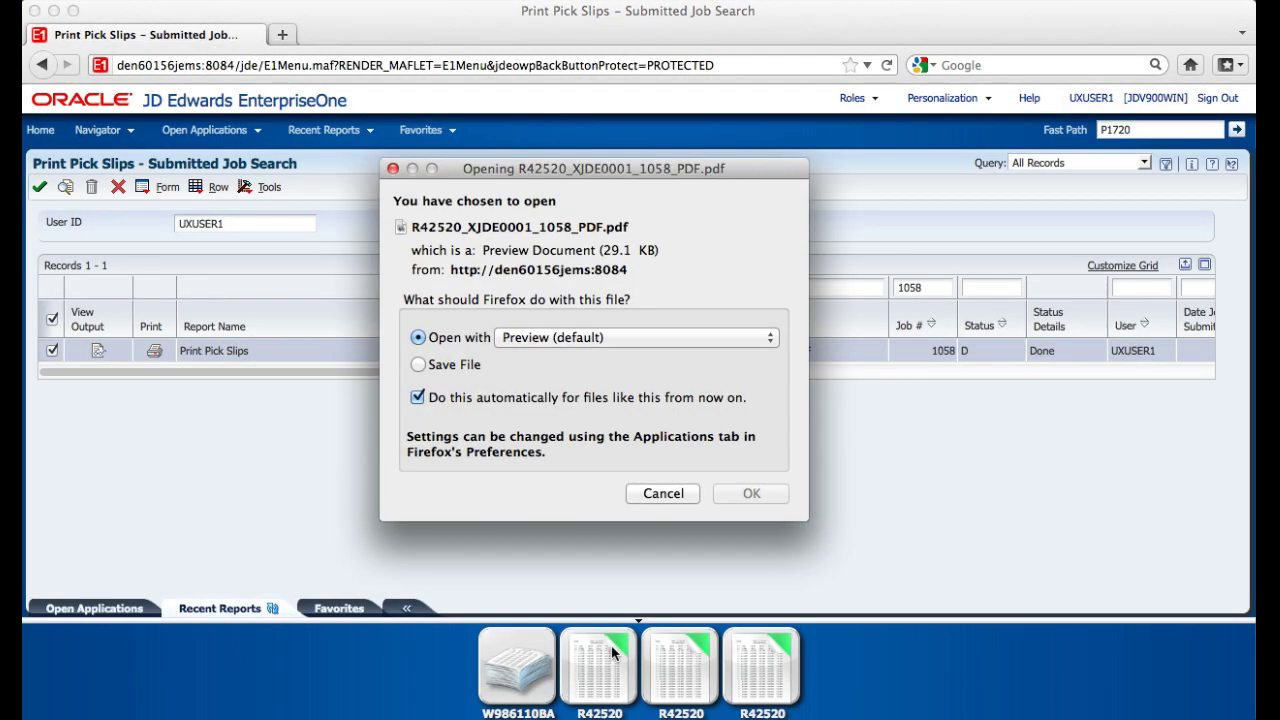
click(741, 495)
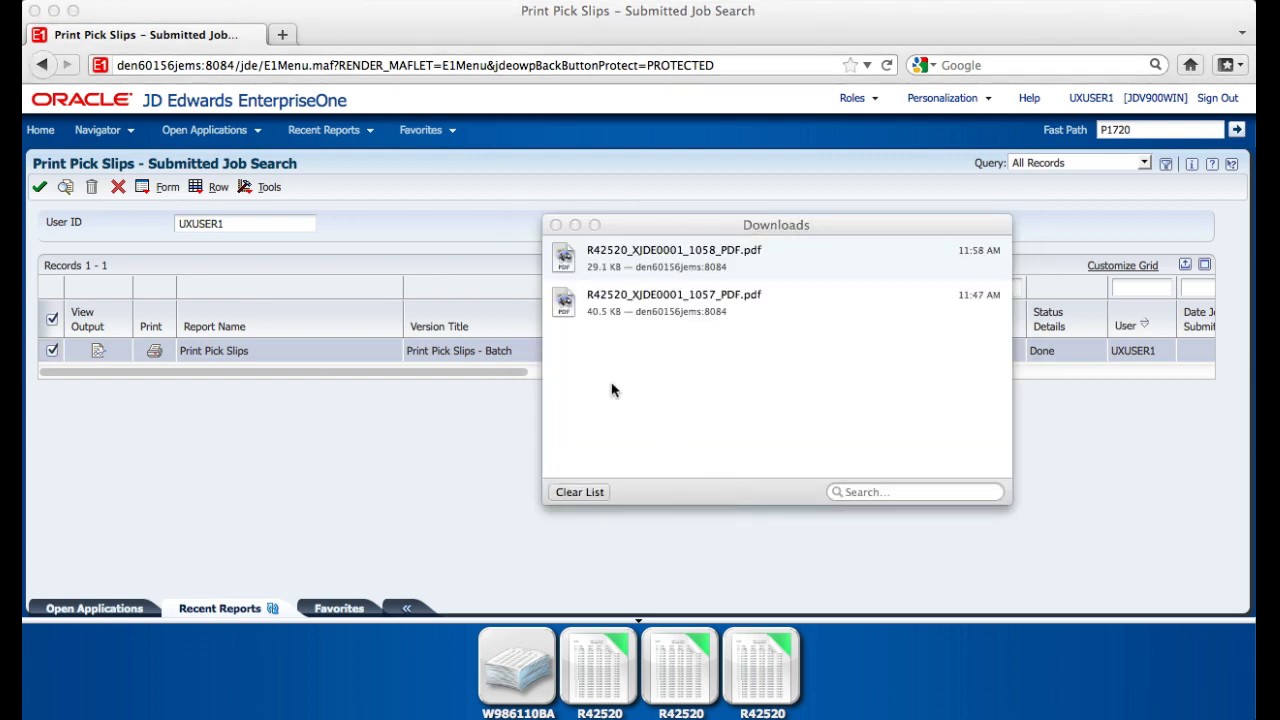
click(556, 225)
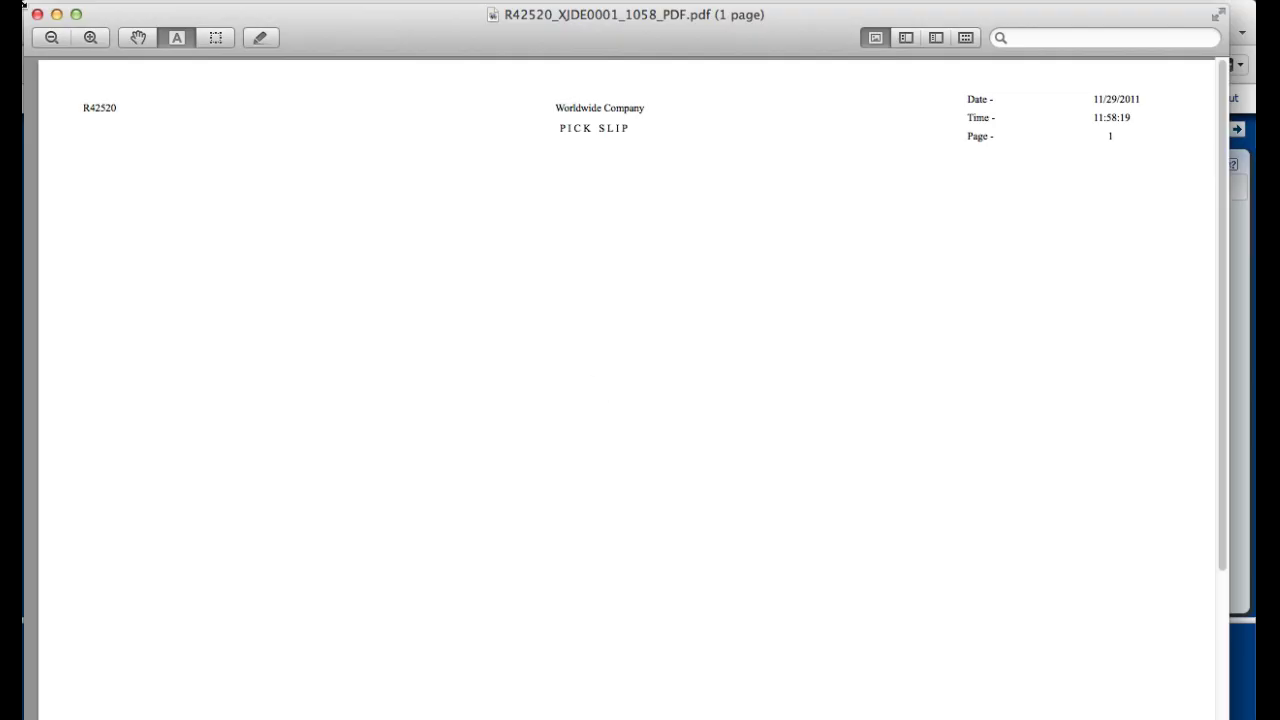
click(38, 14)
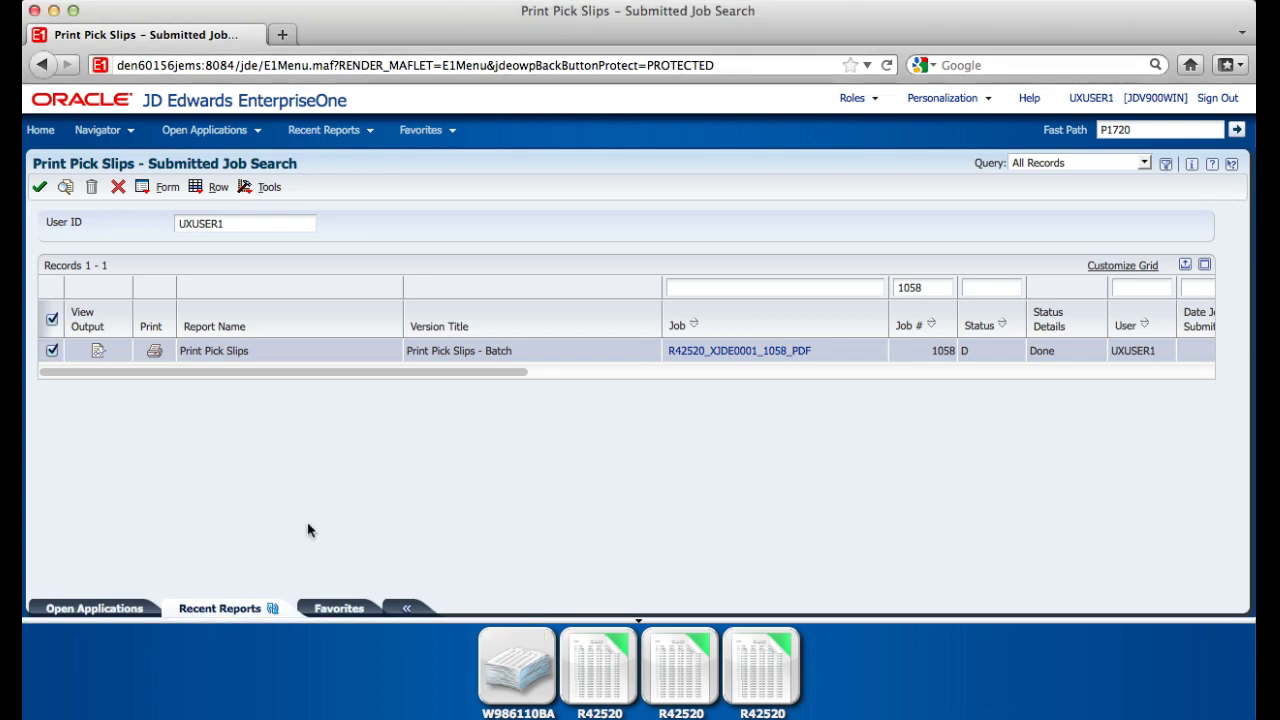
Dock the carousel at left and toggle its Favorites, Recent Reports and Open Applications sections.
drag(122, 622, 25, 454)
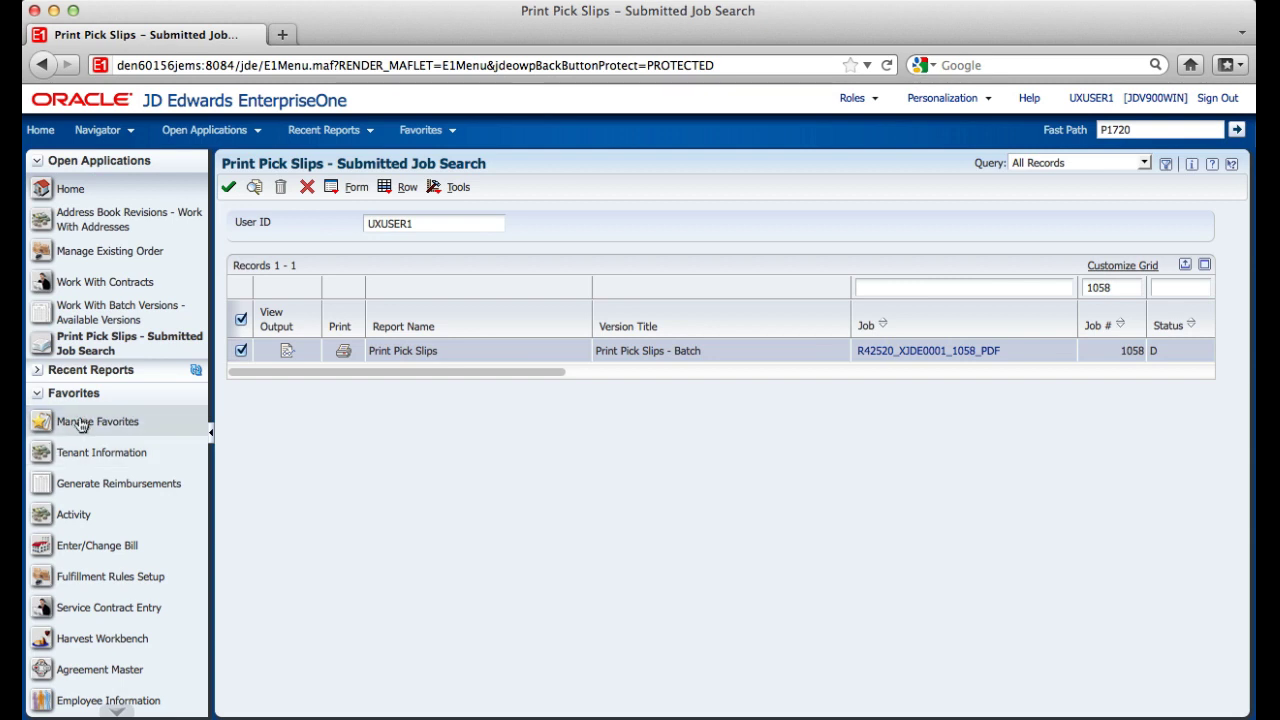
click(38, 394)
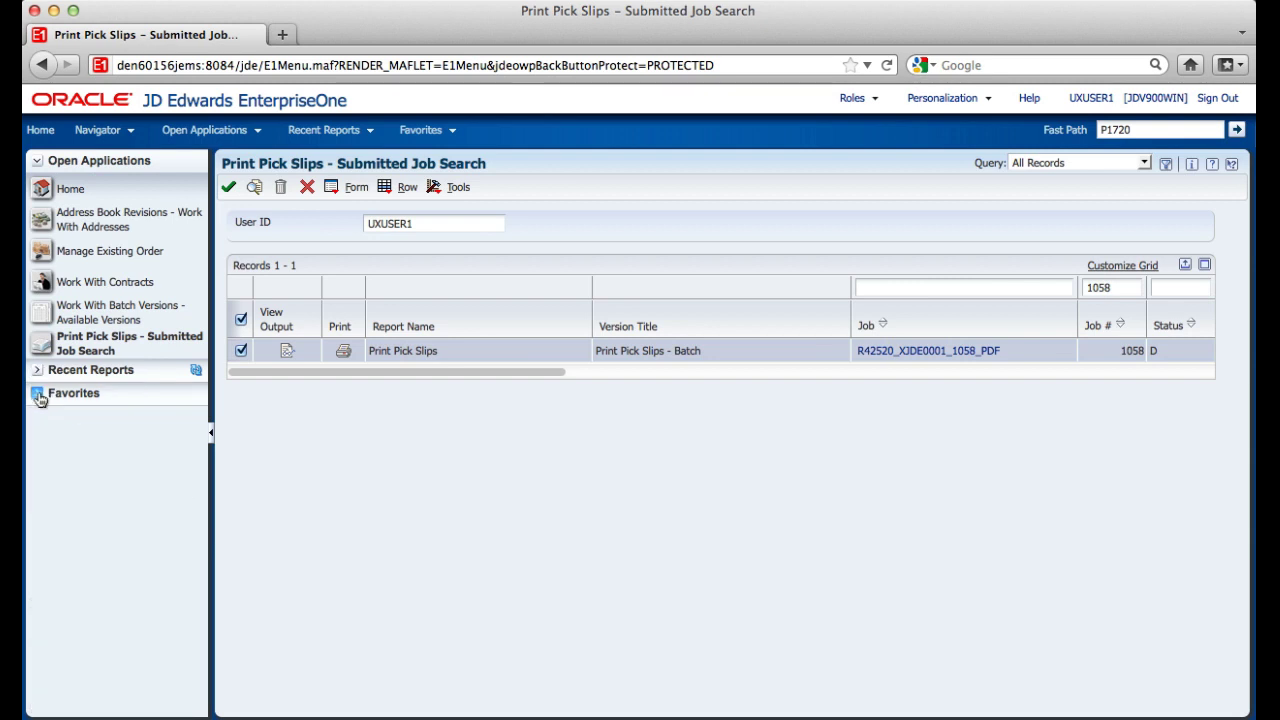
click(38, 394)
click(38, 370)
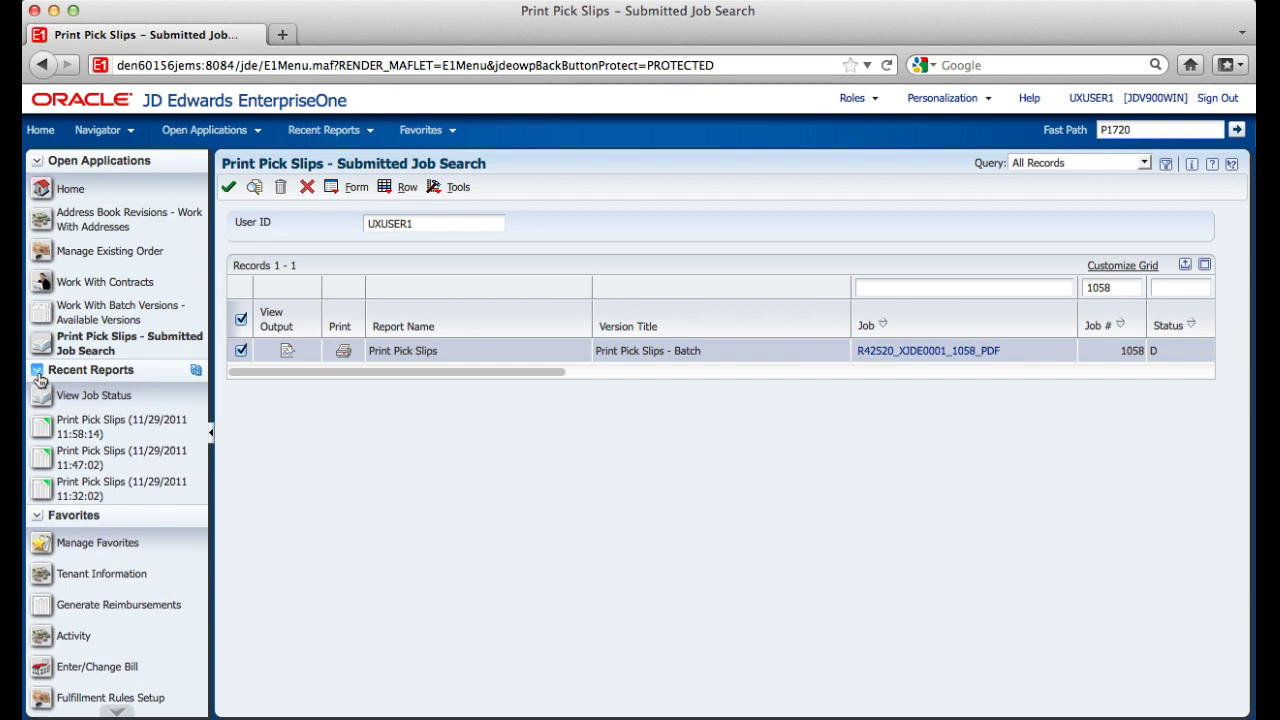
click(37, 160)
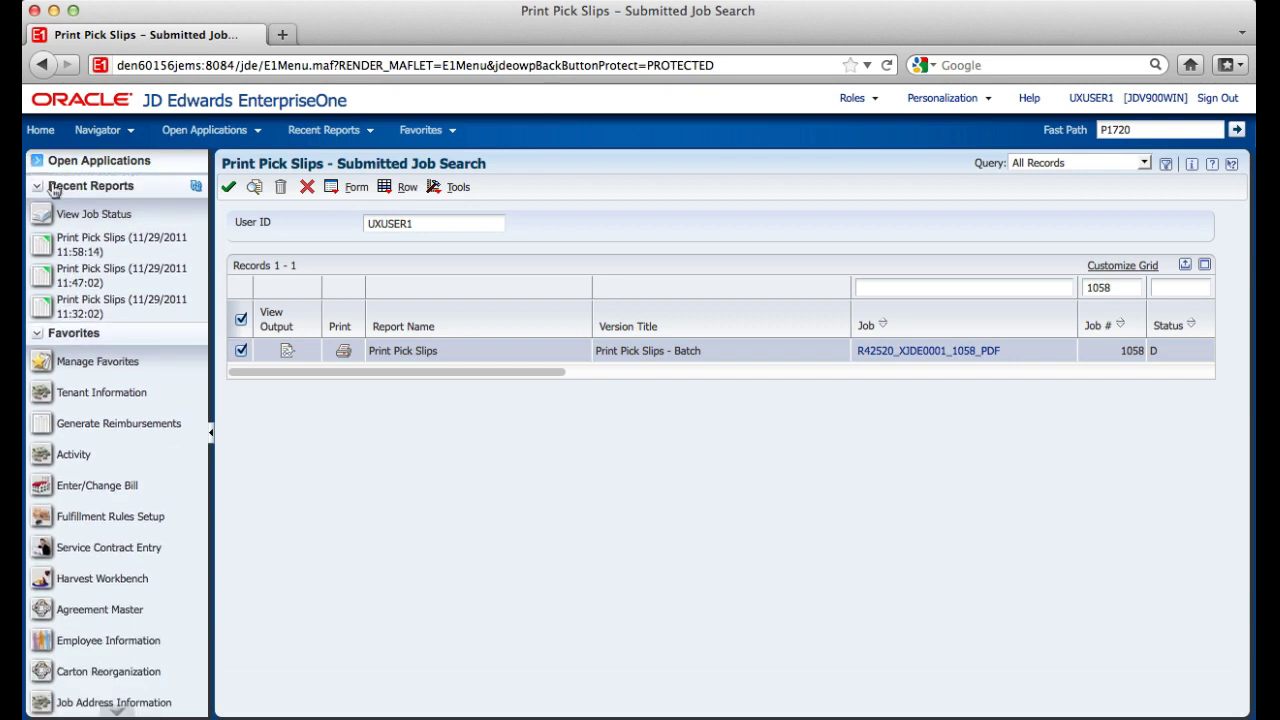
click(117, 710)
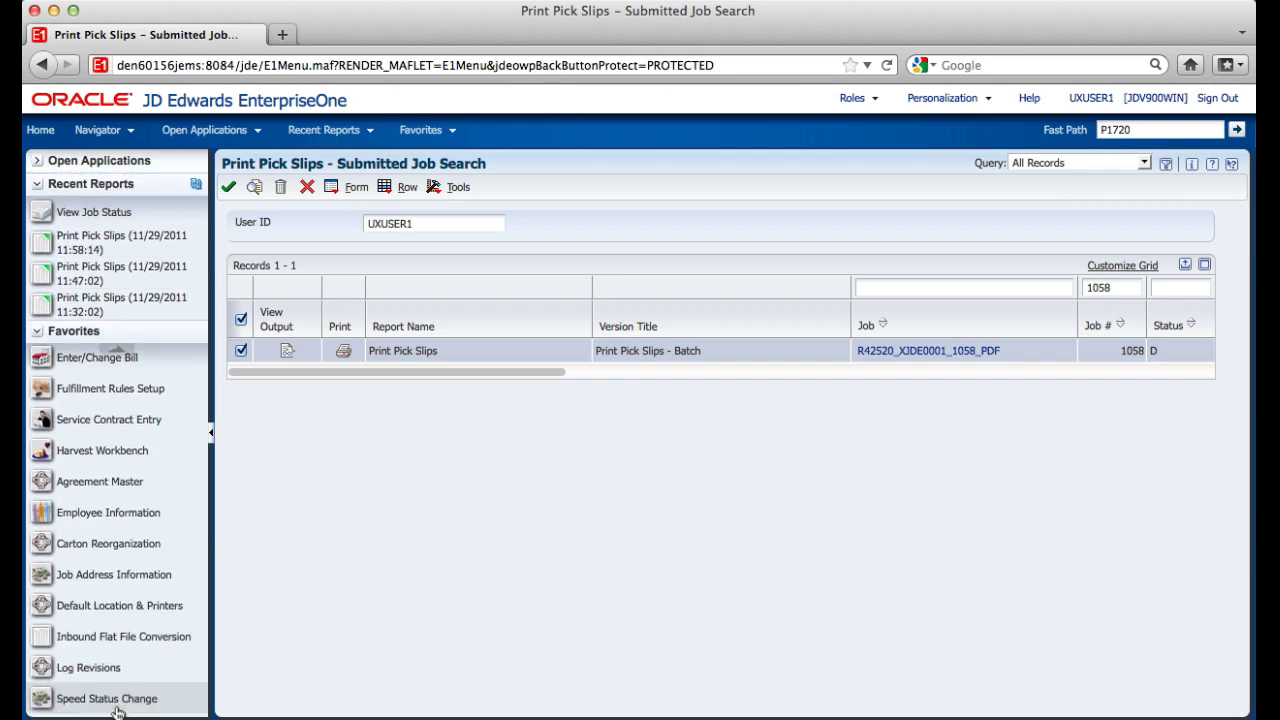
click(117, 352)
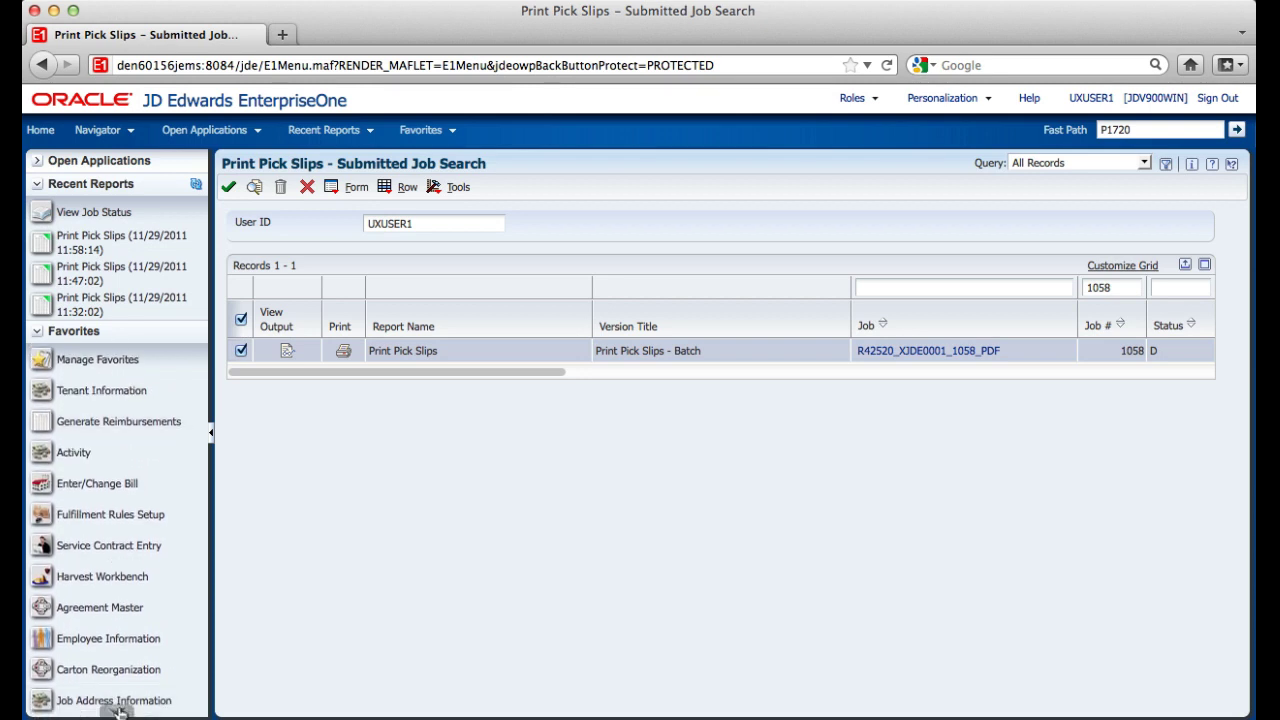
click(117, 710)
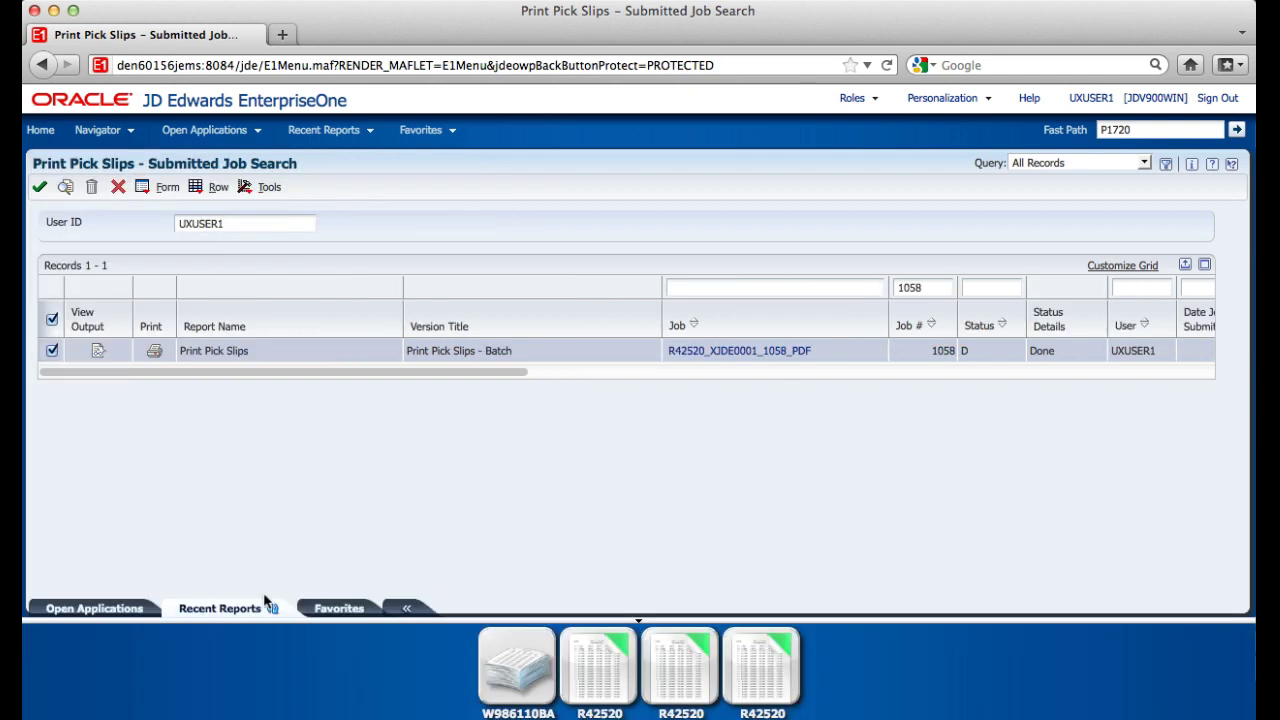
Switch the carousel from Open Applications to the Favorites list.
click(126, 609)
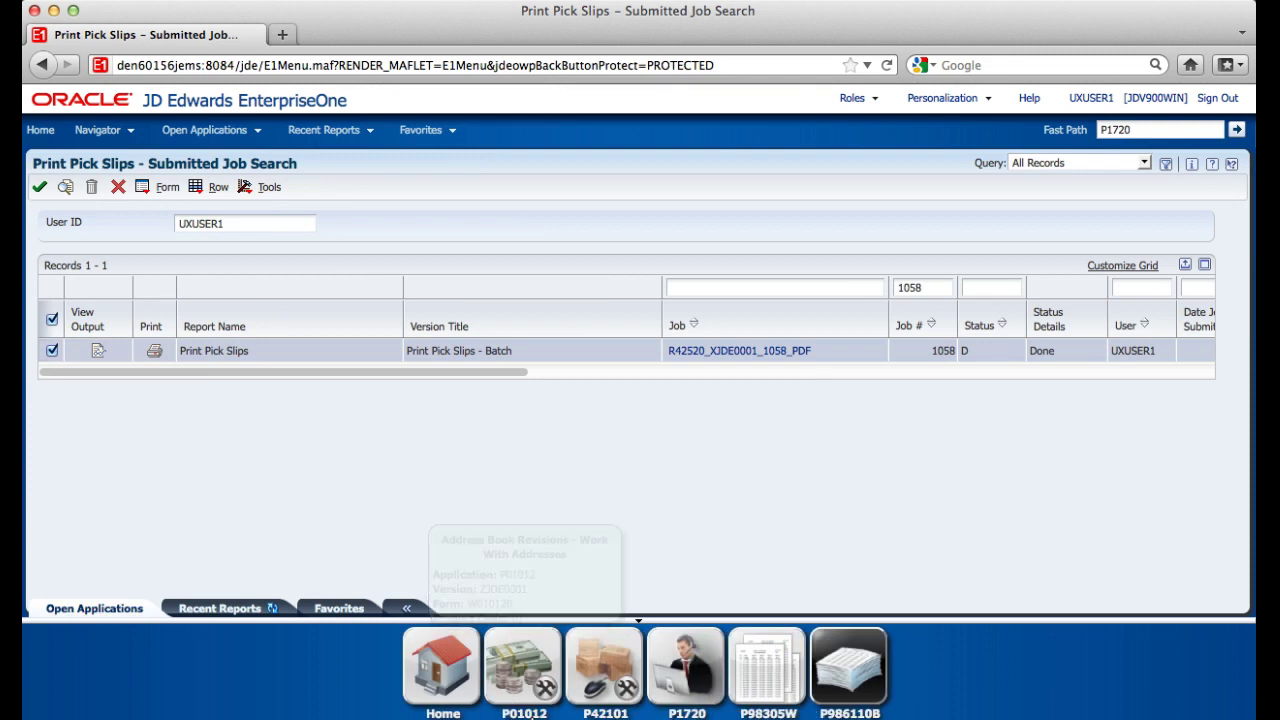
click(343, 611)
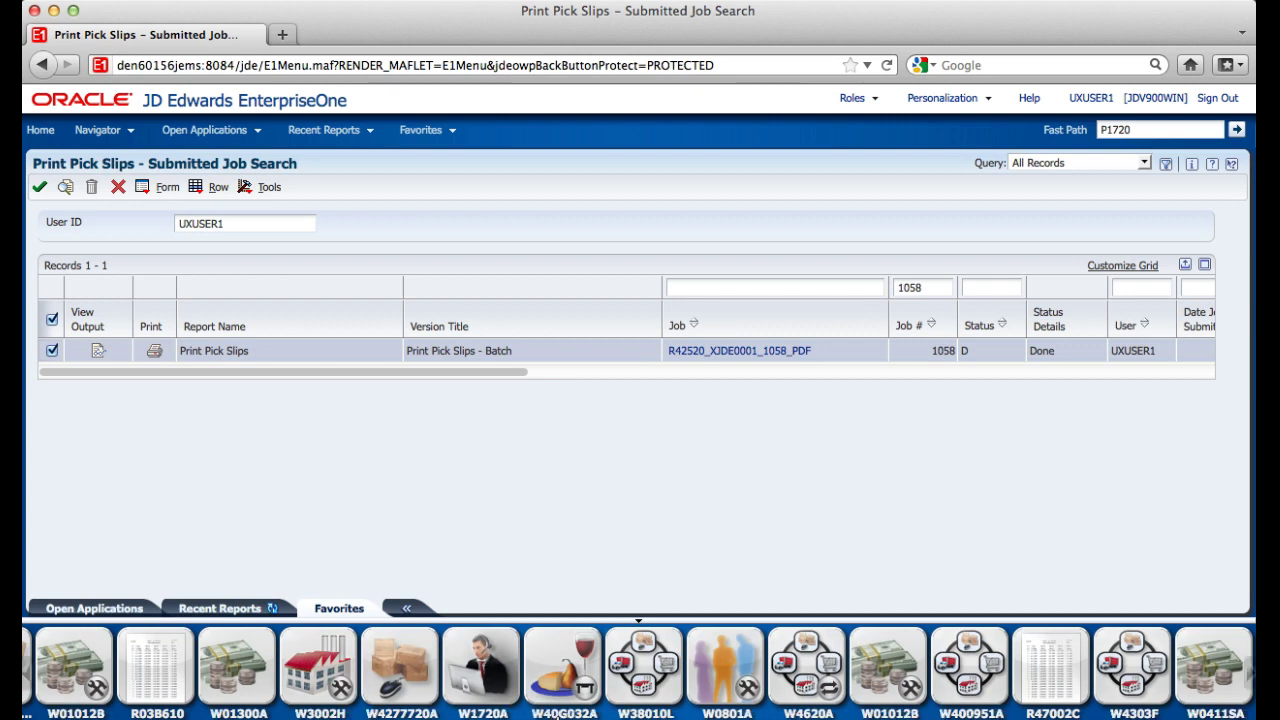
Open Customer Service Inquiry (P4210) via Fast Path and collapse the carousel.
mouse_move(557, 717)
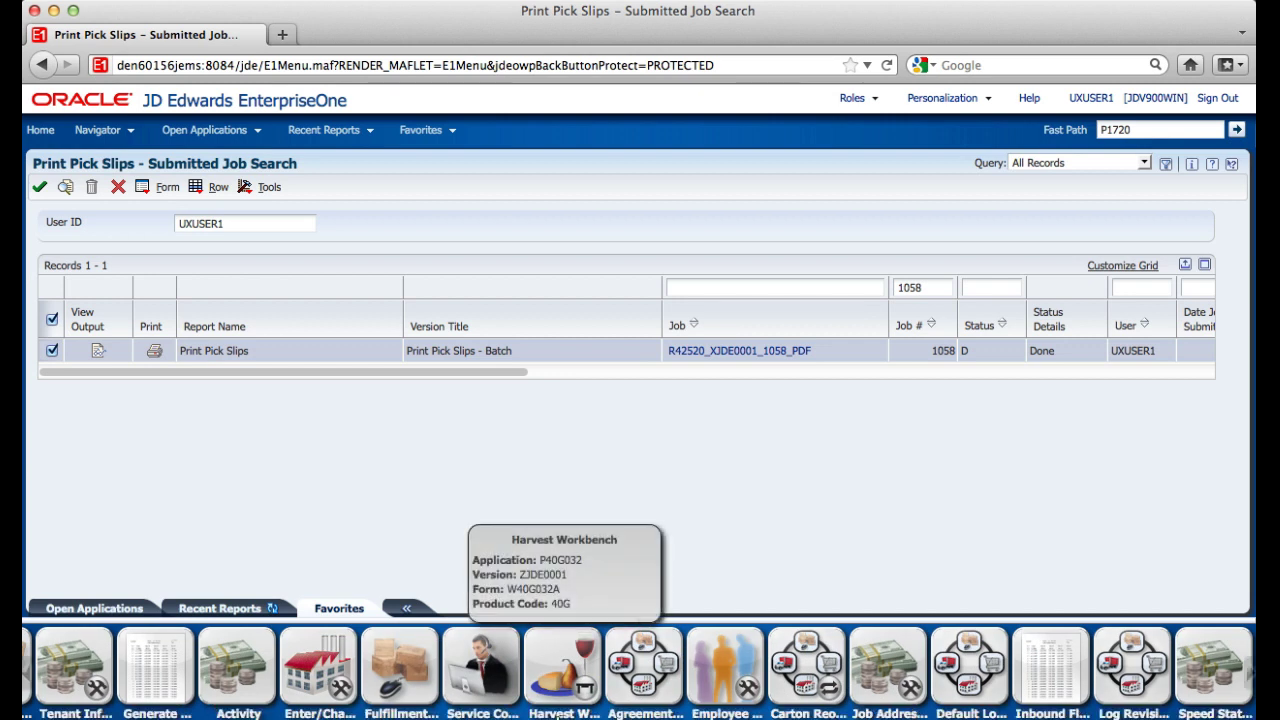
double_click(1172, 130)
text(p4210)
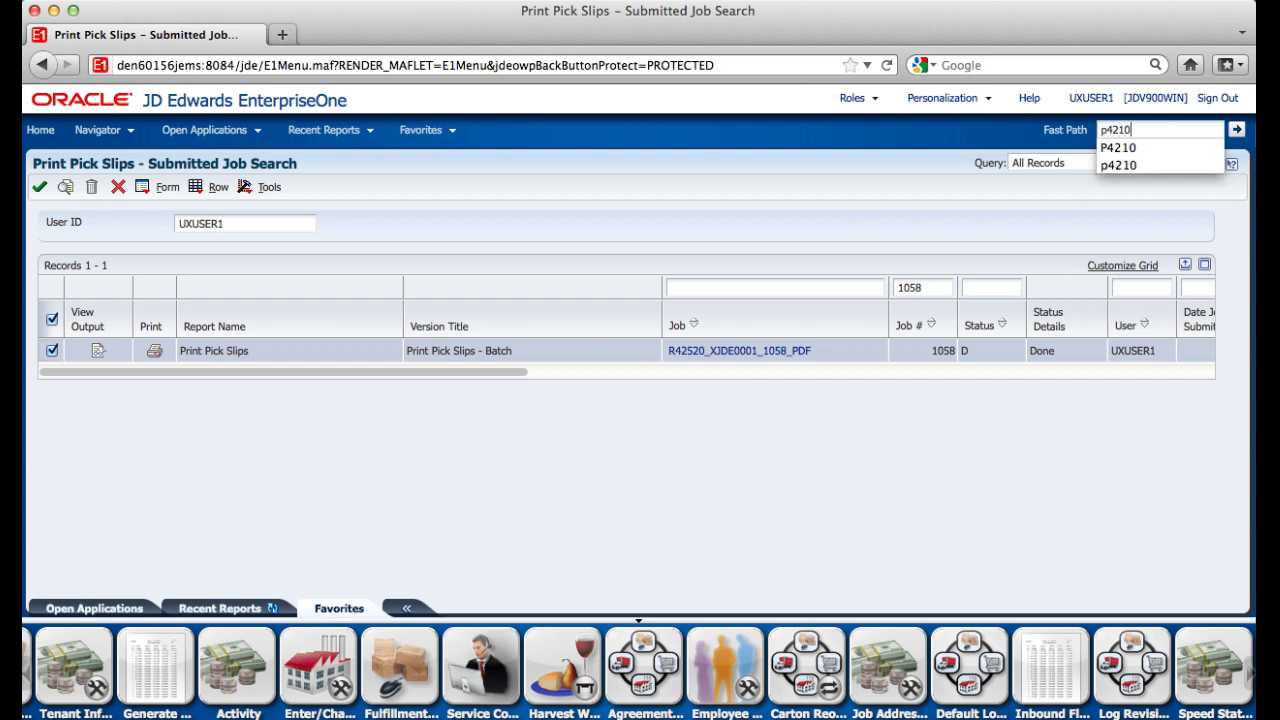
key(Return)
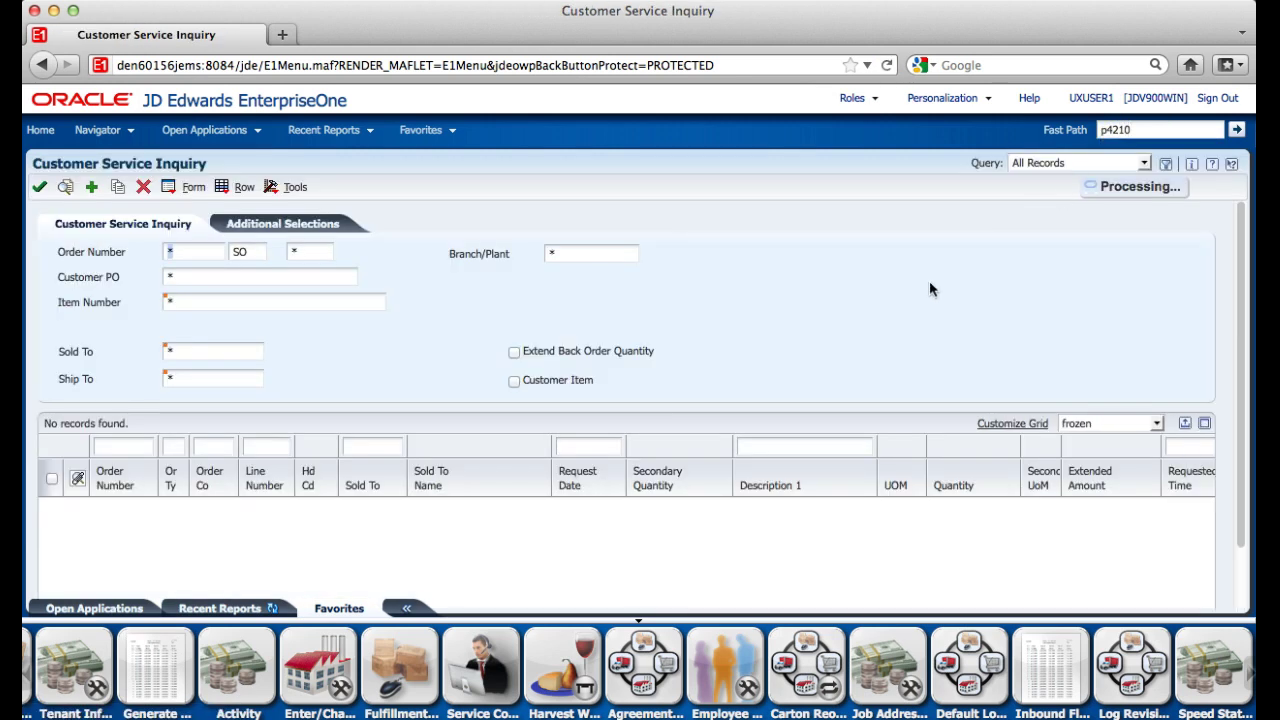
click(932, 623)
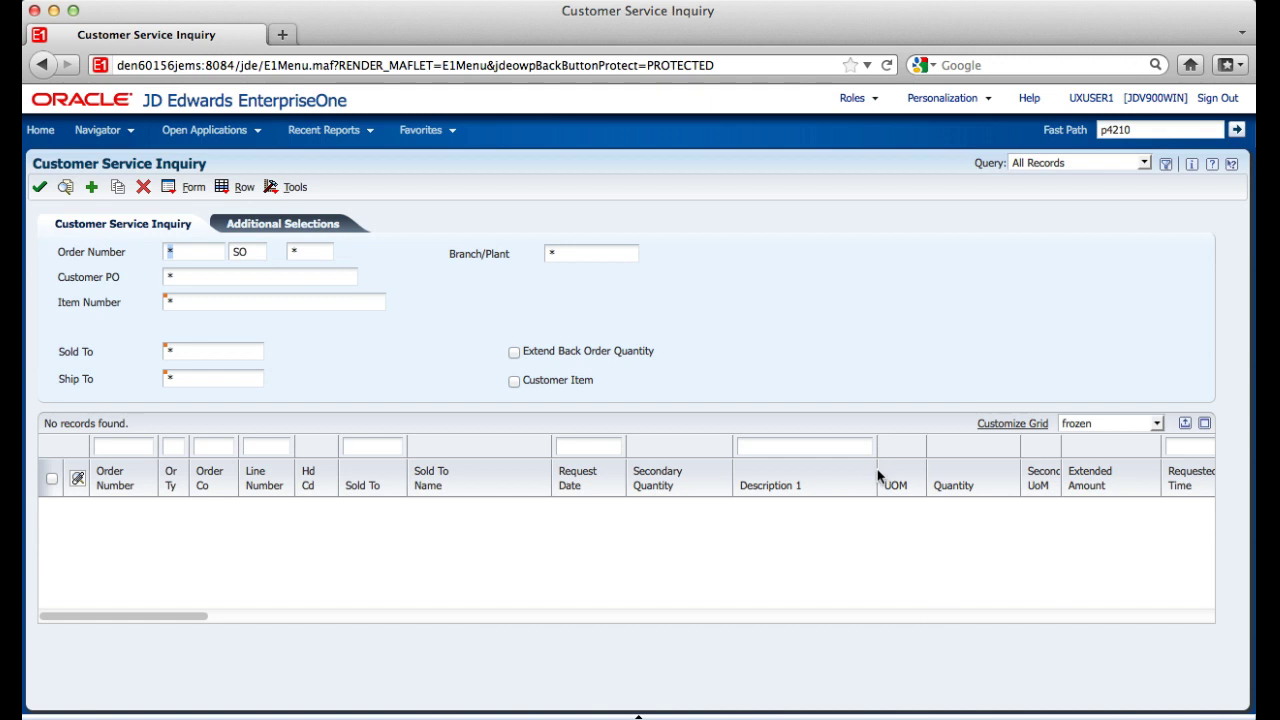
Move UOM beside Request Date, widen Secondary Quantity, freeze through it, and find order lines.
drag(878, 470, 712, 475)
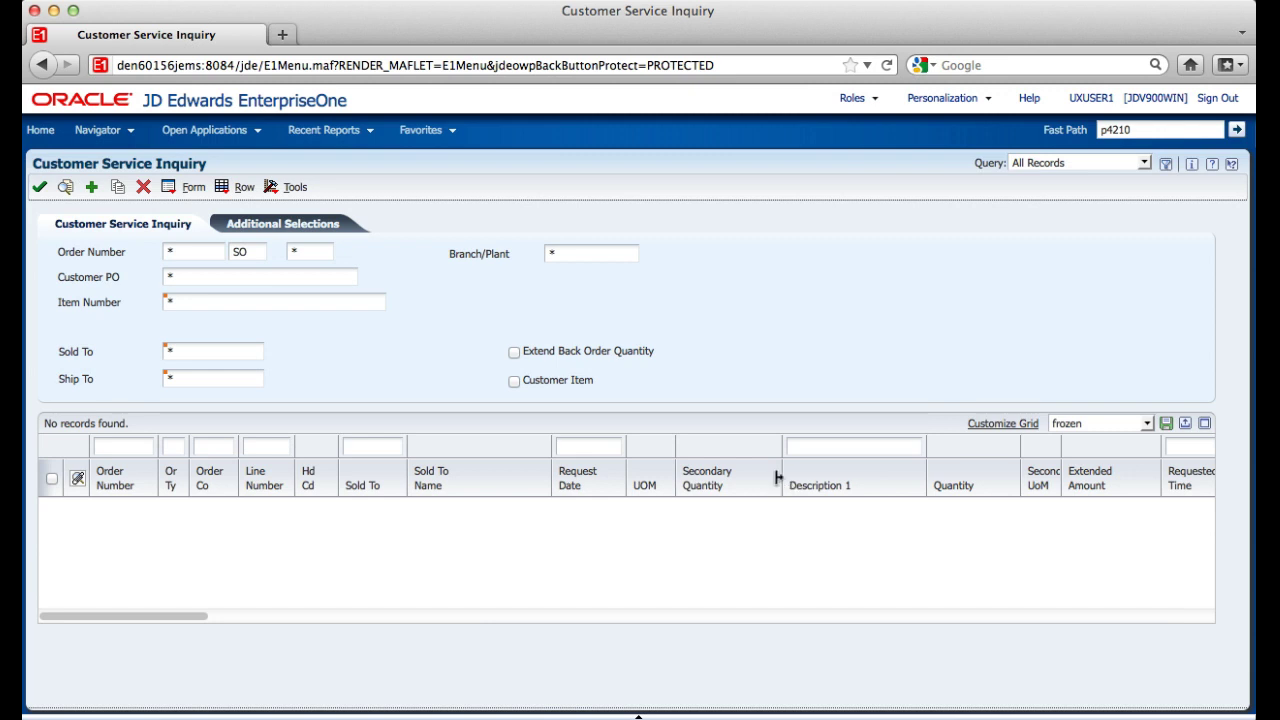
drag(778, 478, 860, 478)
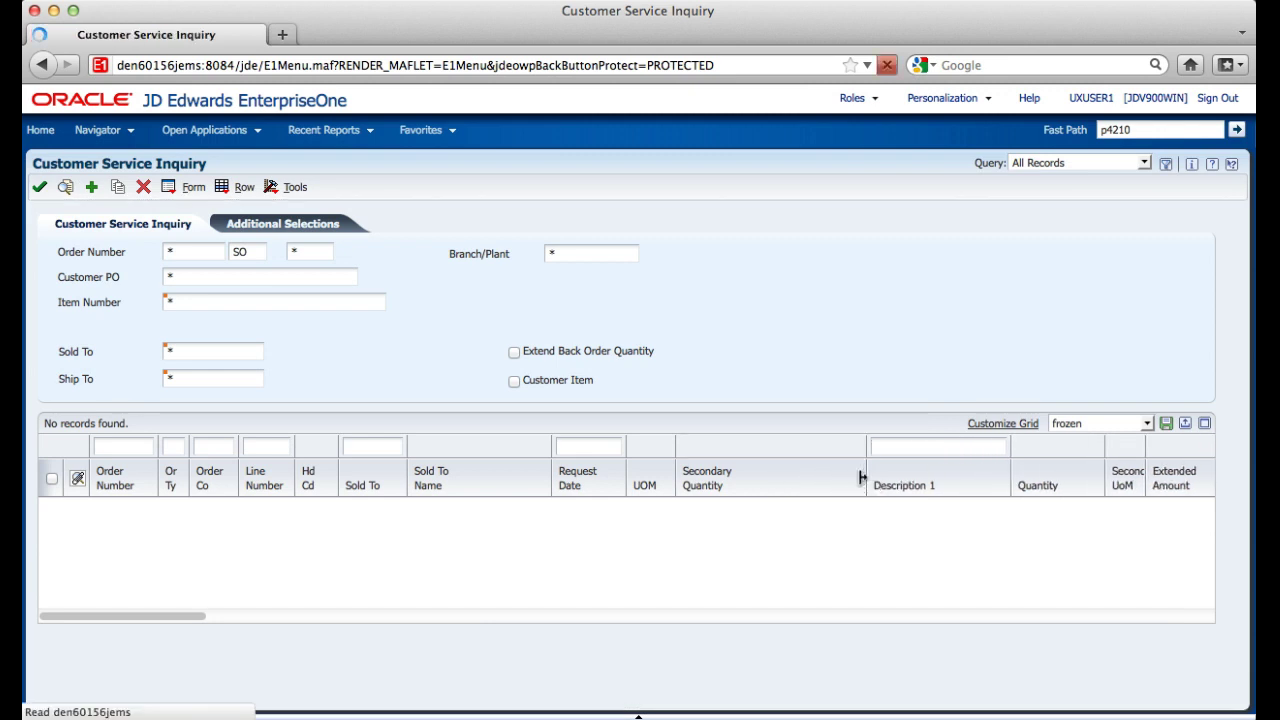
right_click(742, 483)
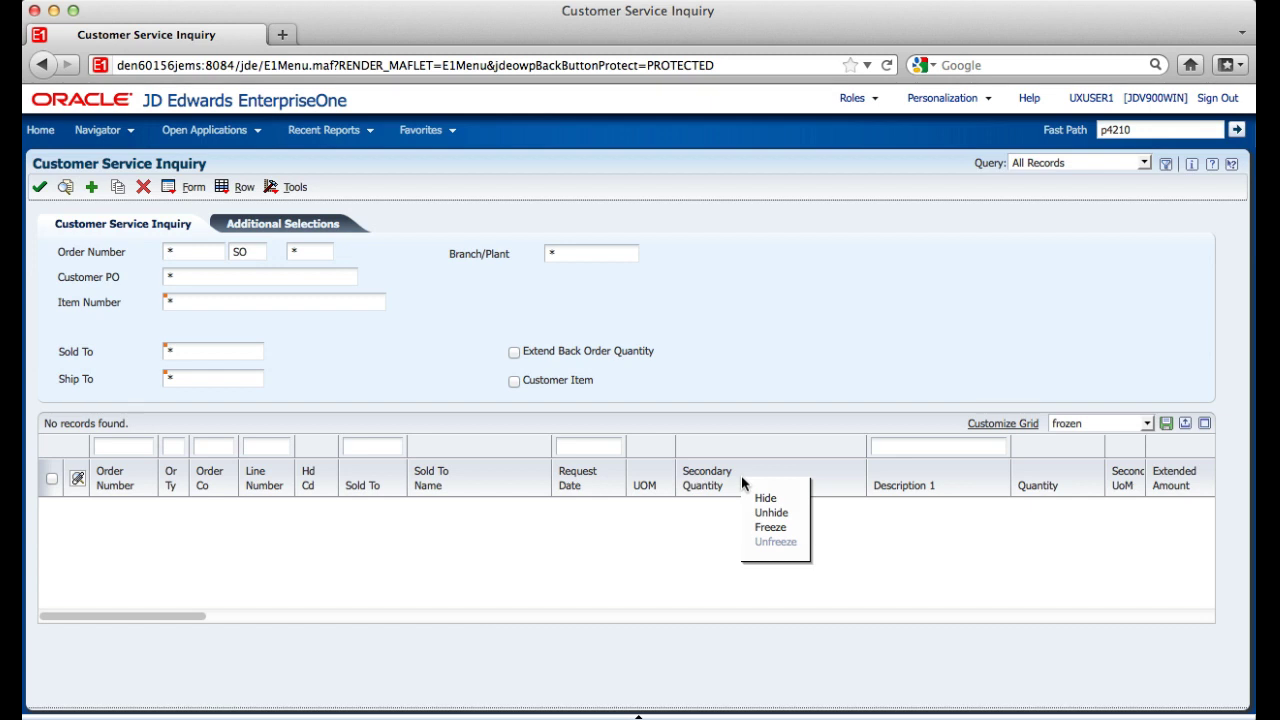
click(770, 528)
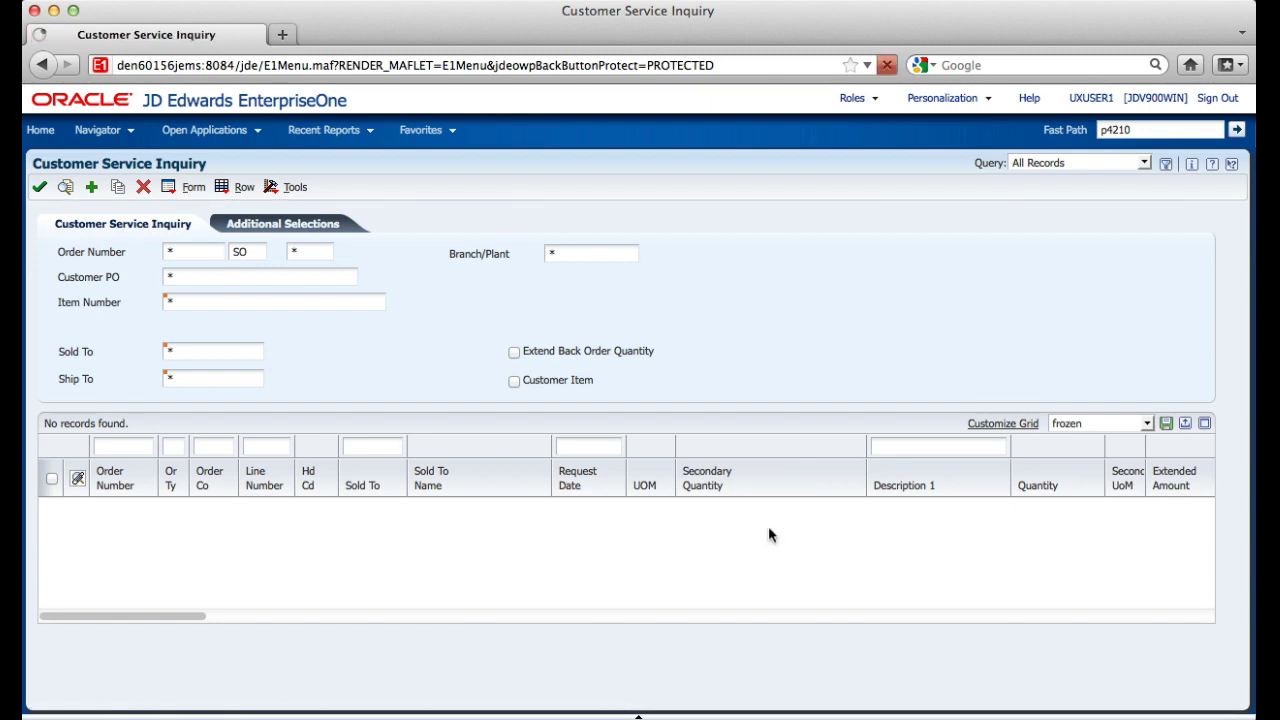
click(65, 188)
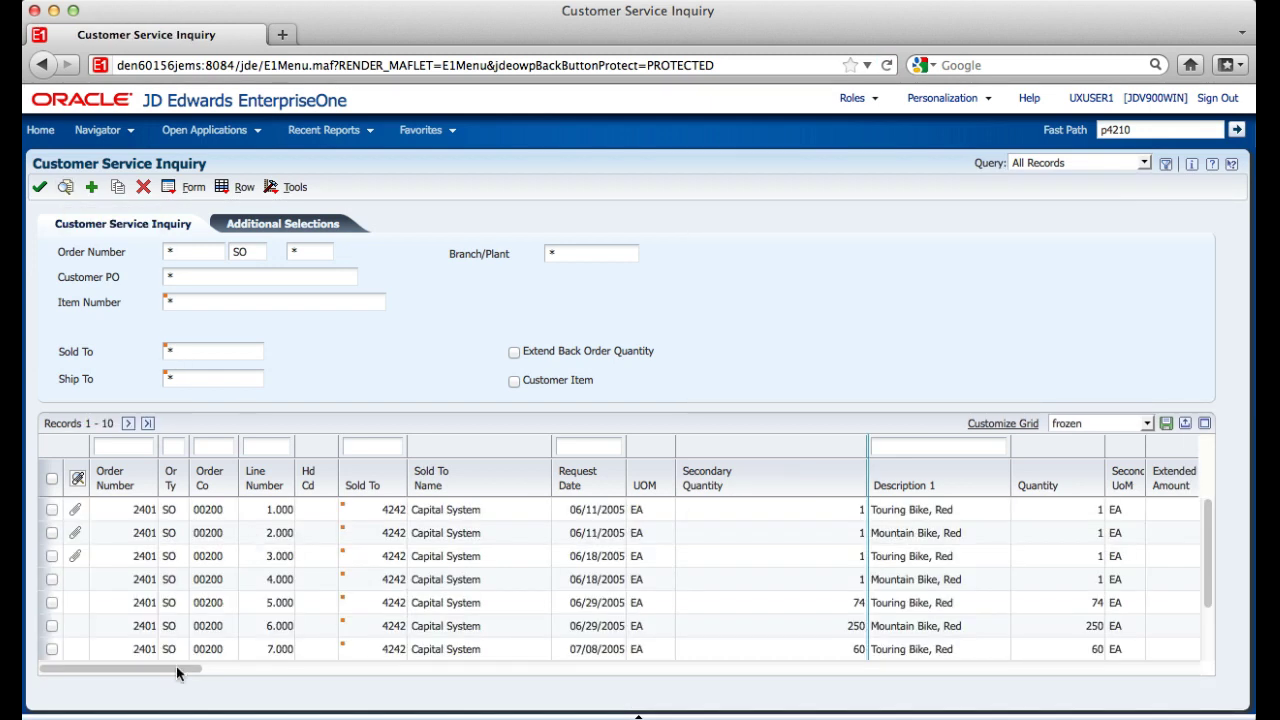
Unfreeze the grid columns, then freeze them through Secondary Quantity again.
drag(174, 668, 235, 670)
right_click(828, 472)
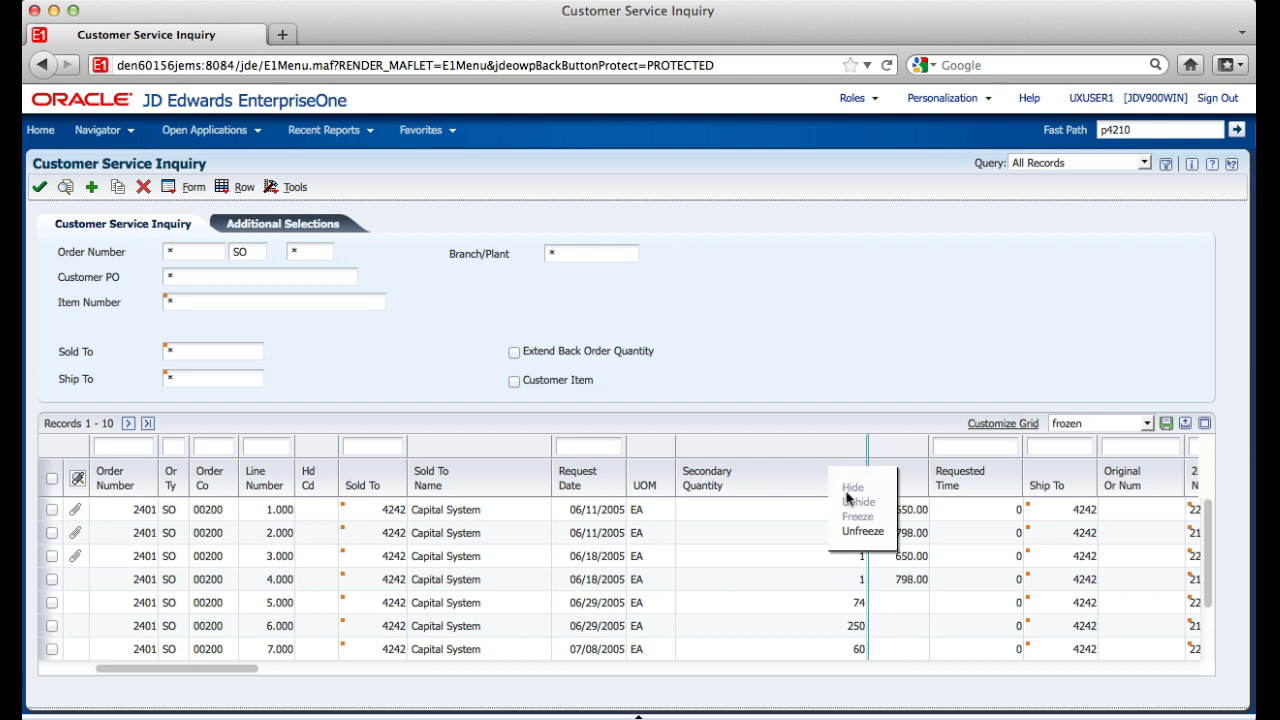
click(860, 530)
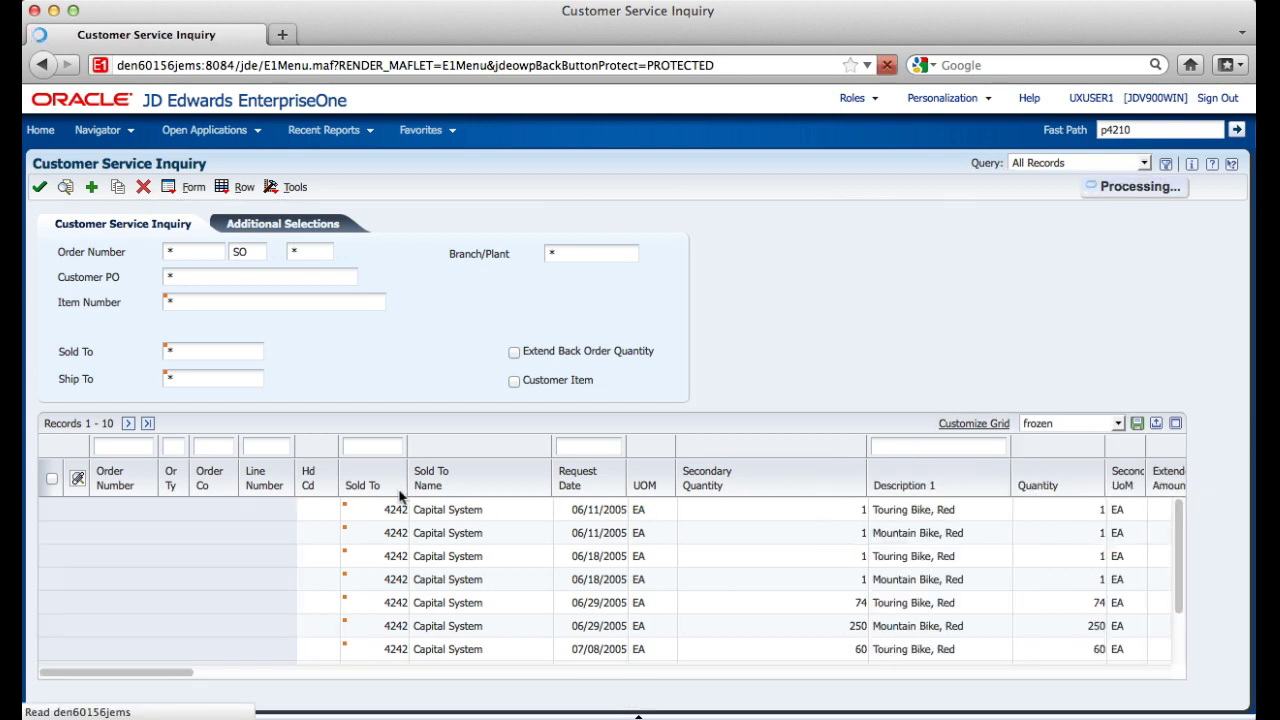
right_click(411, 497)
click(441, 542)
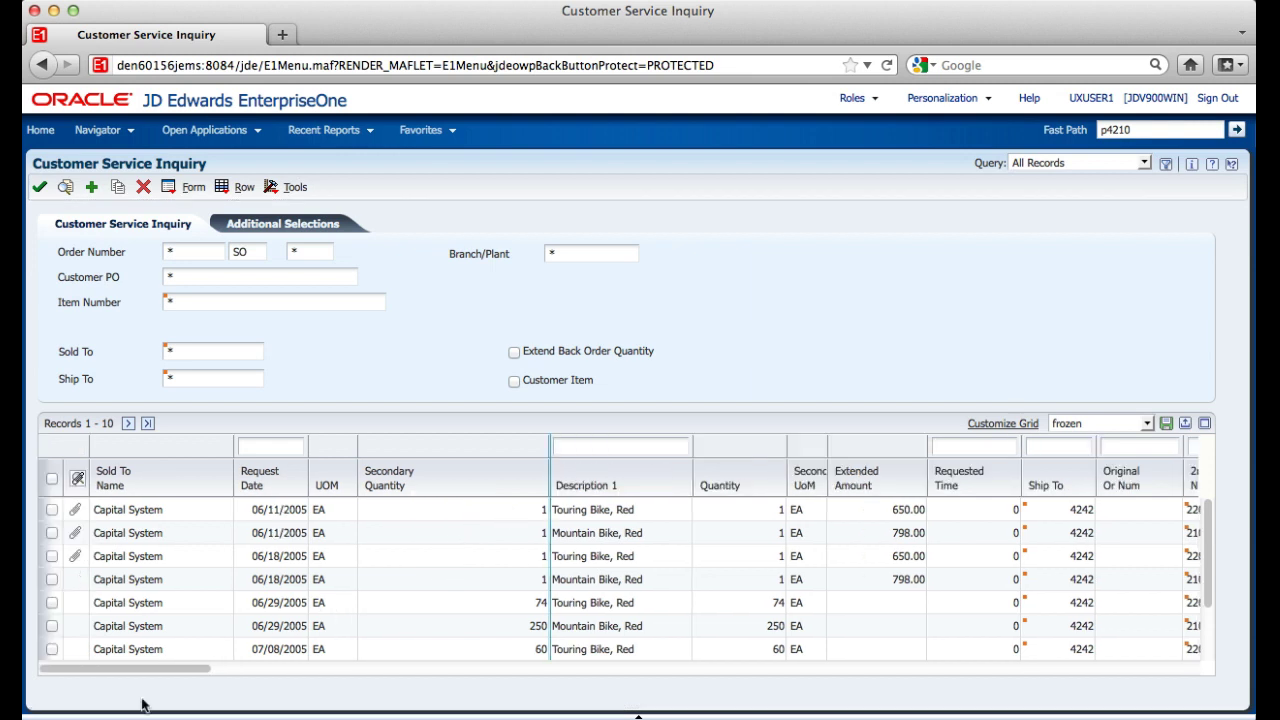
Hide the Original Or Num and Requested Time columns and save the grid layout.
drag(163, 677, 224, 677)
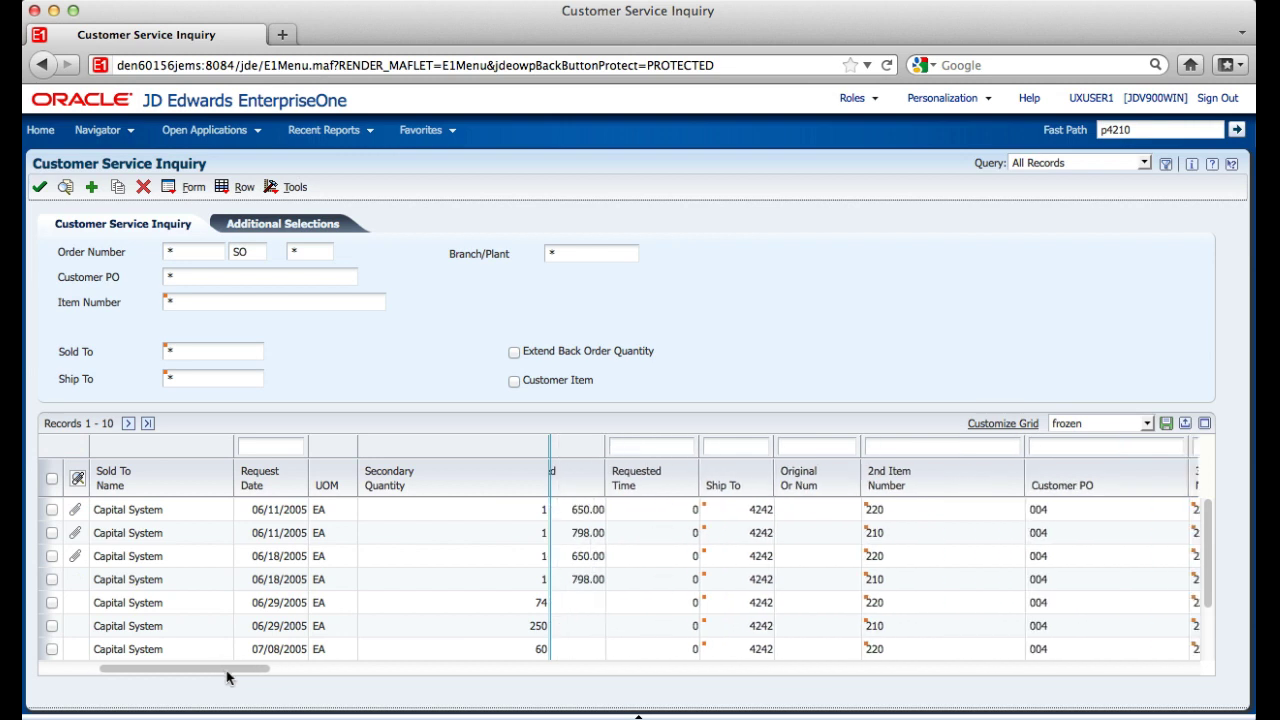
right_click(837, 473)
click(856, 500)
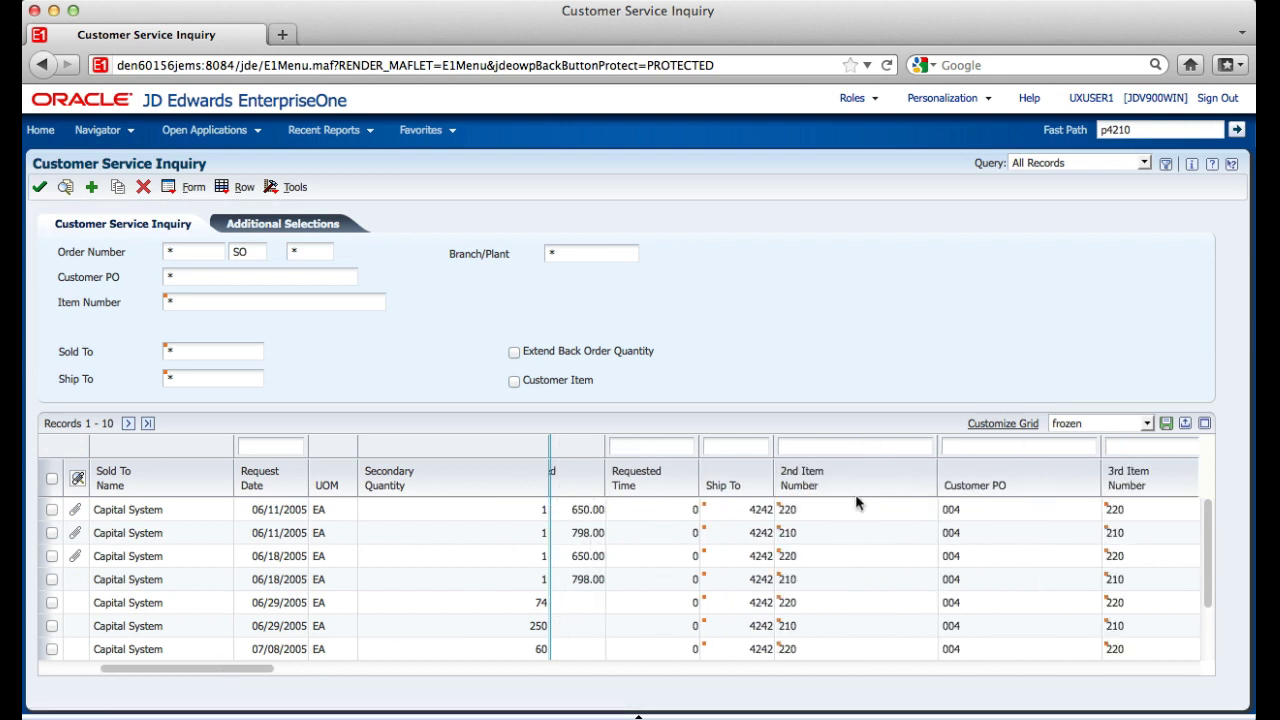
right_click(663, 487)
click(681, 503)
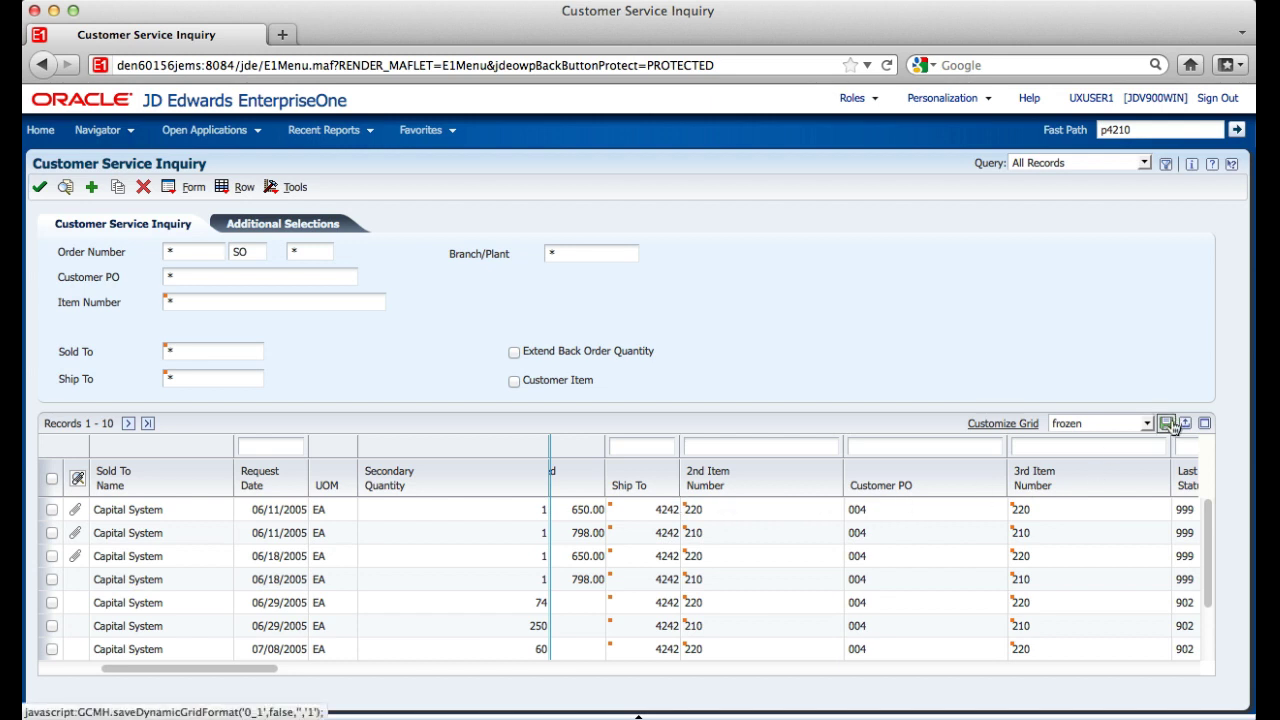
click(1168, 424)
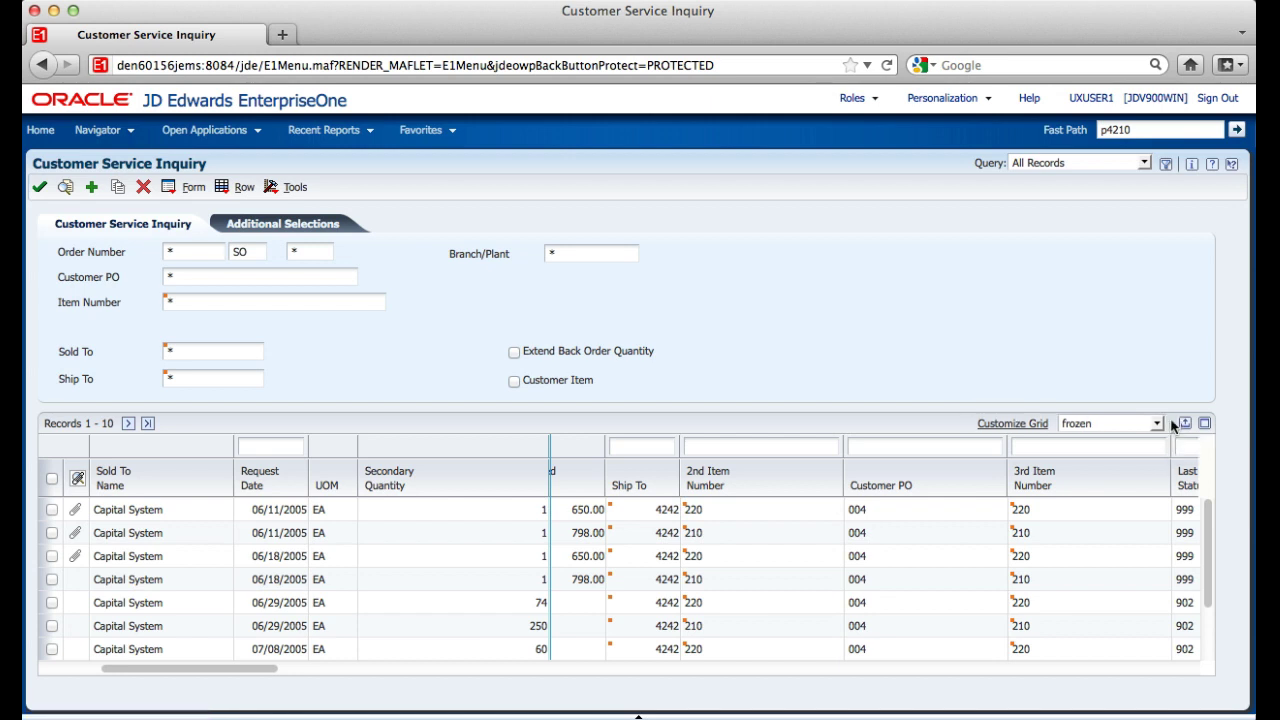
Unhide the Requested Time and Original Or Type columns and save the 'frozen' layout.
right_click(749, 484)
click(779, 514)
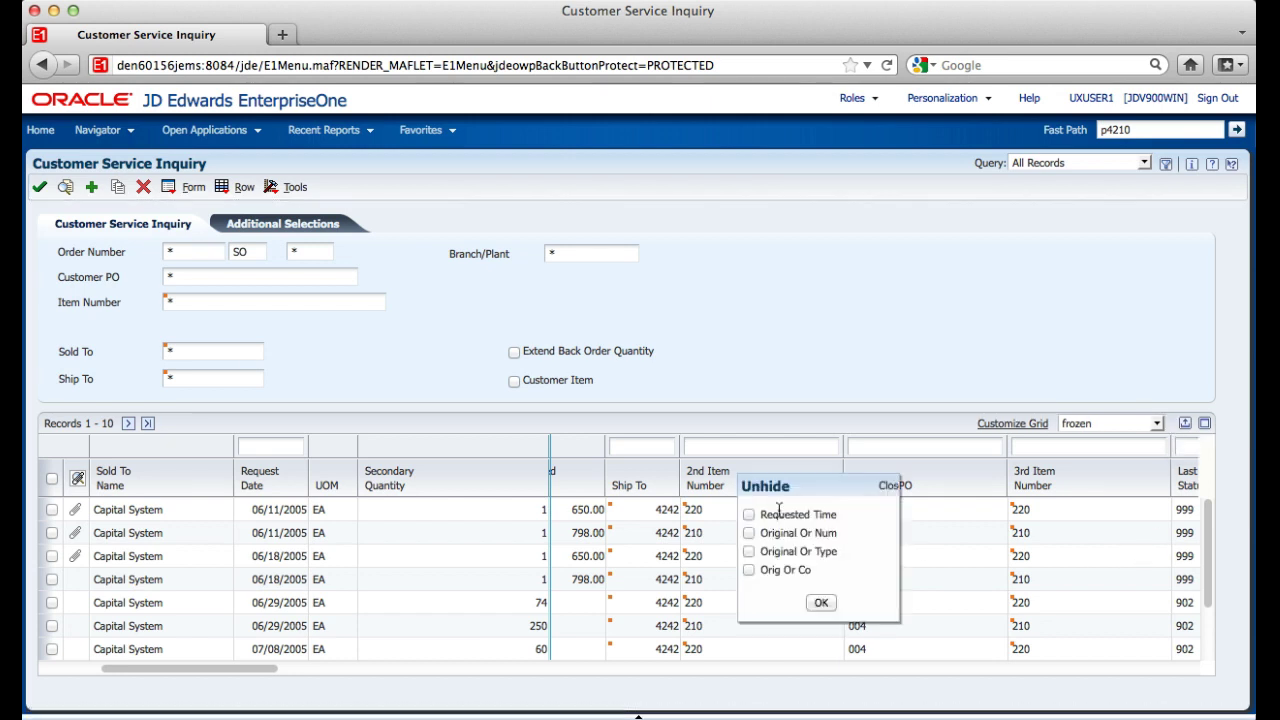
click(749, 514)
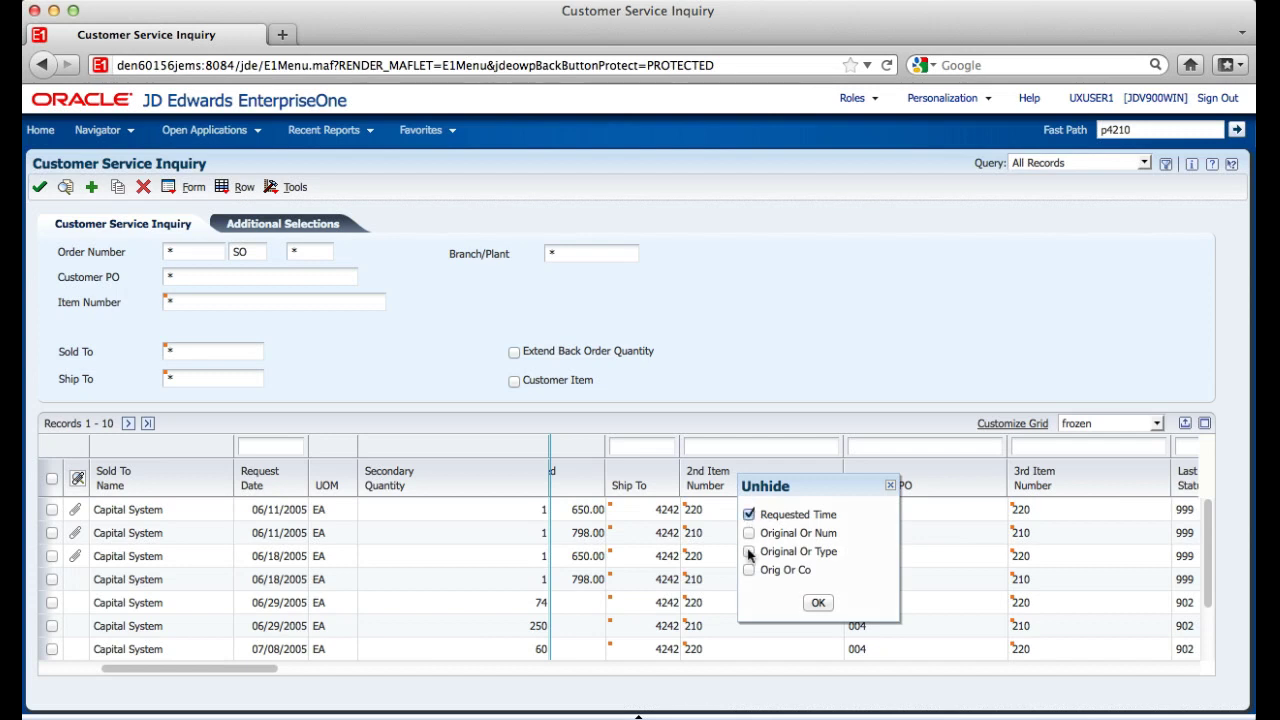
click(749, 551)
click(818, 602)
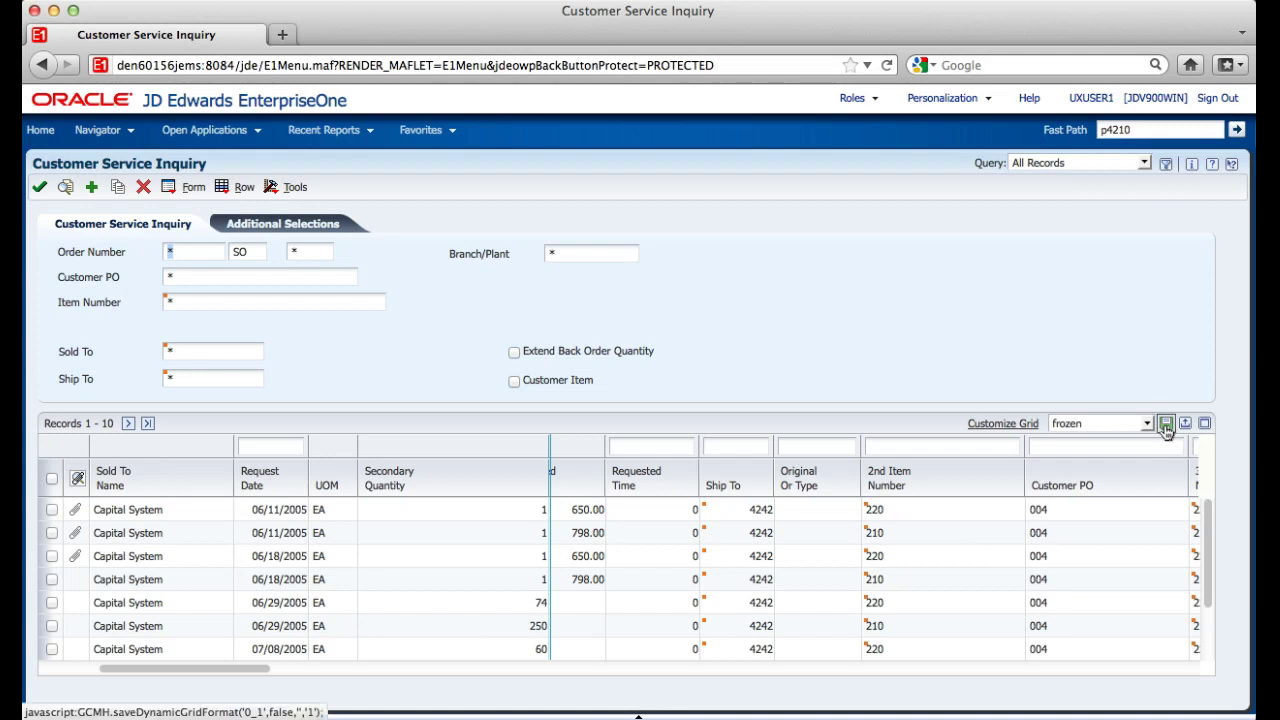
click(1165, 425)
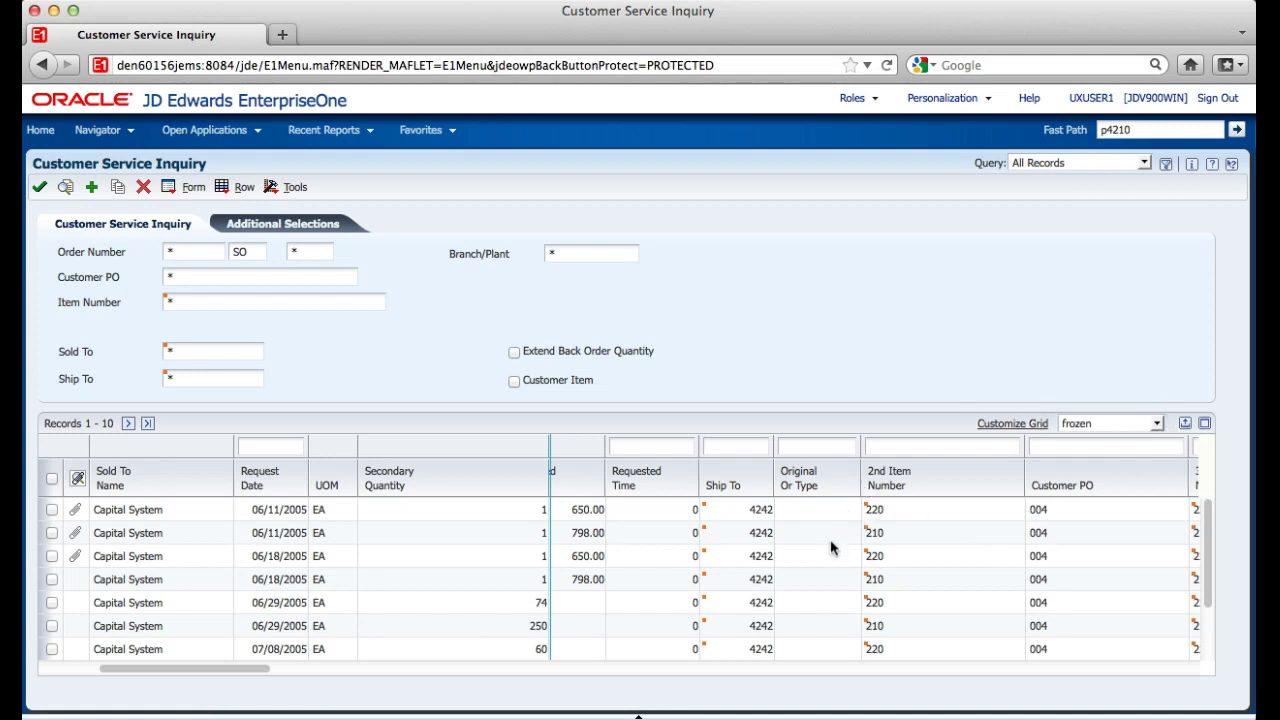
drag(258, 672, 325, 675)
drag(1206, 509, 1208, 593)
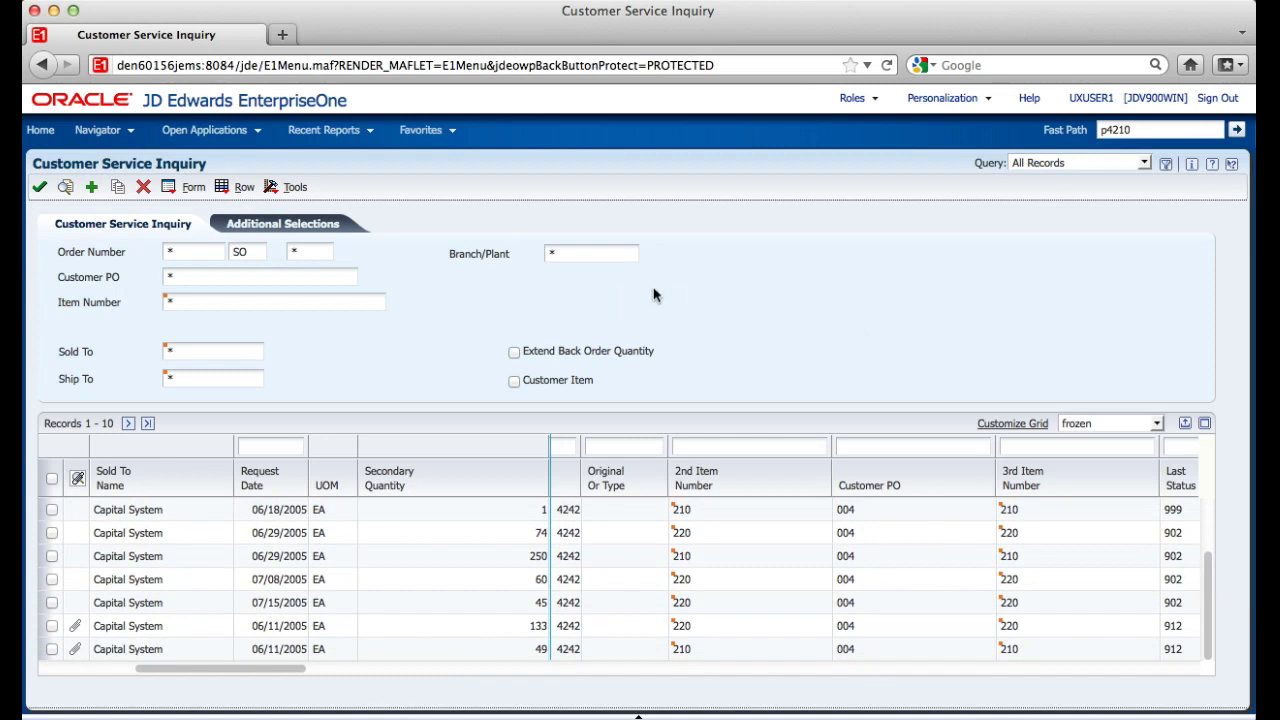
click(257, 260)
click(276, 256)
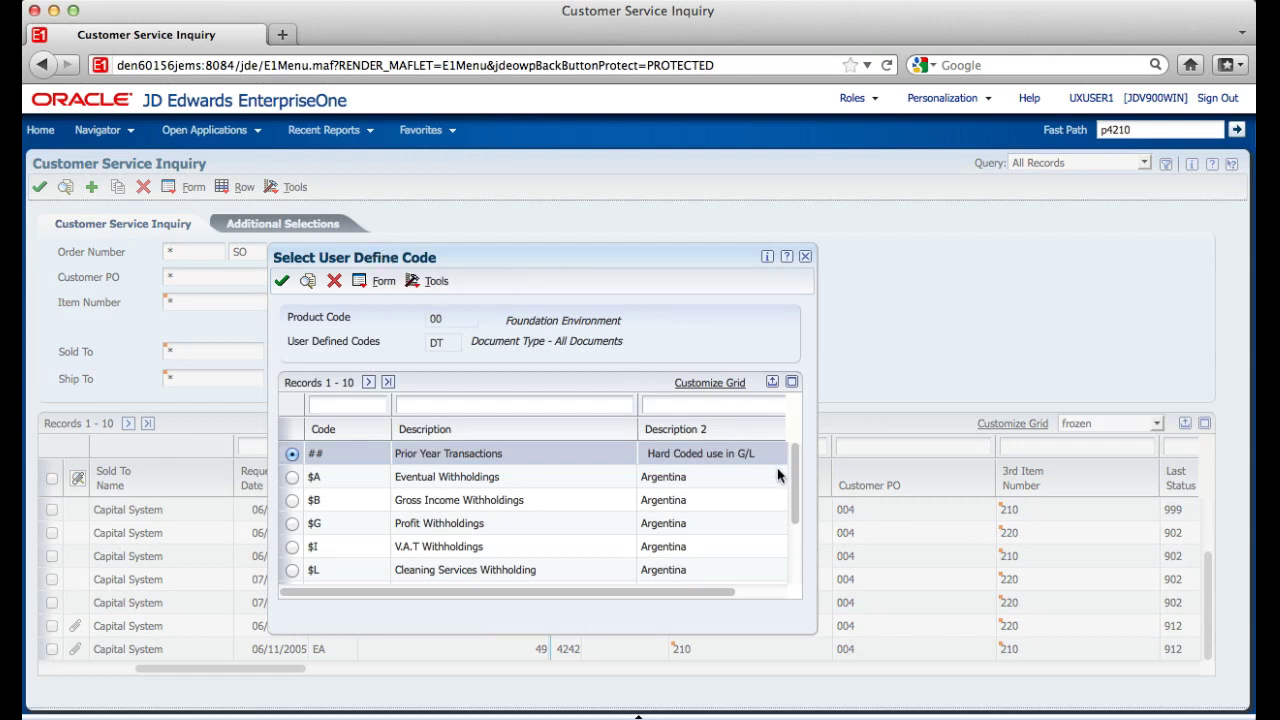
mouse_move(798, 482)
mouse_down()
mouse_move(803, 537)
mouse_move(797, 470)
mouse_up()
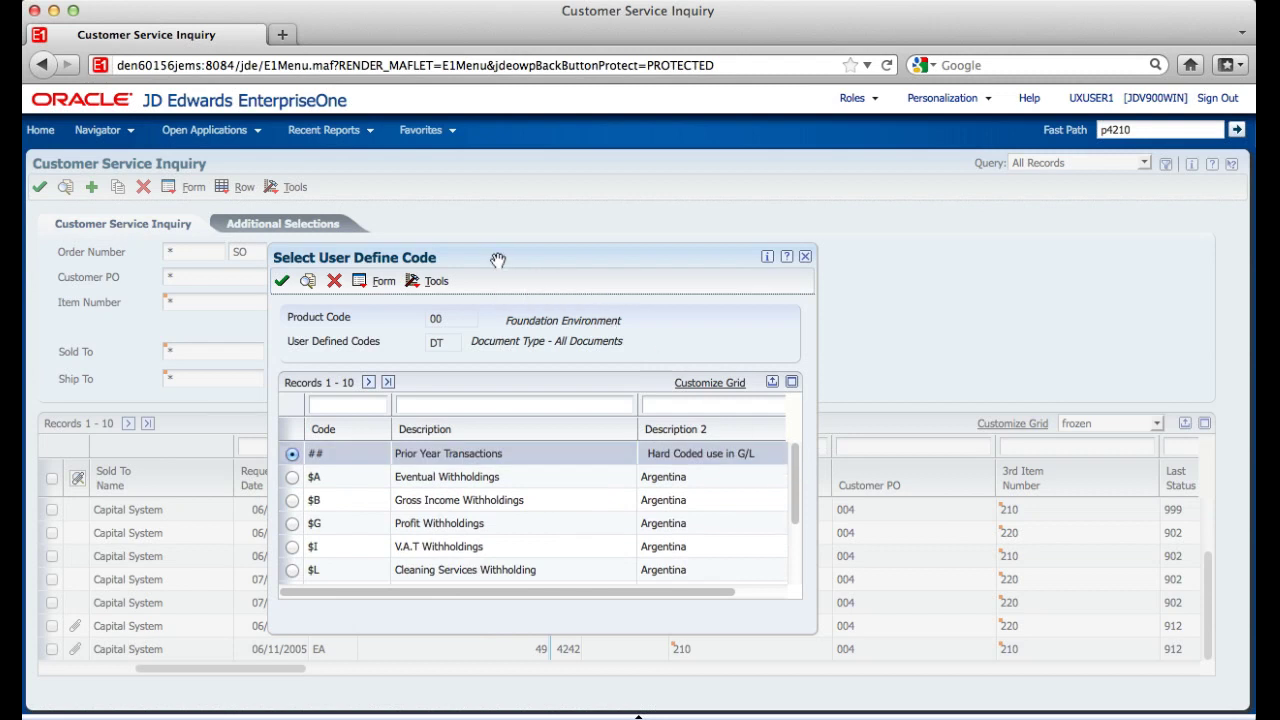
drag(498, 260, 622, 268)
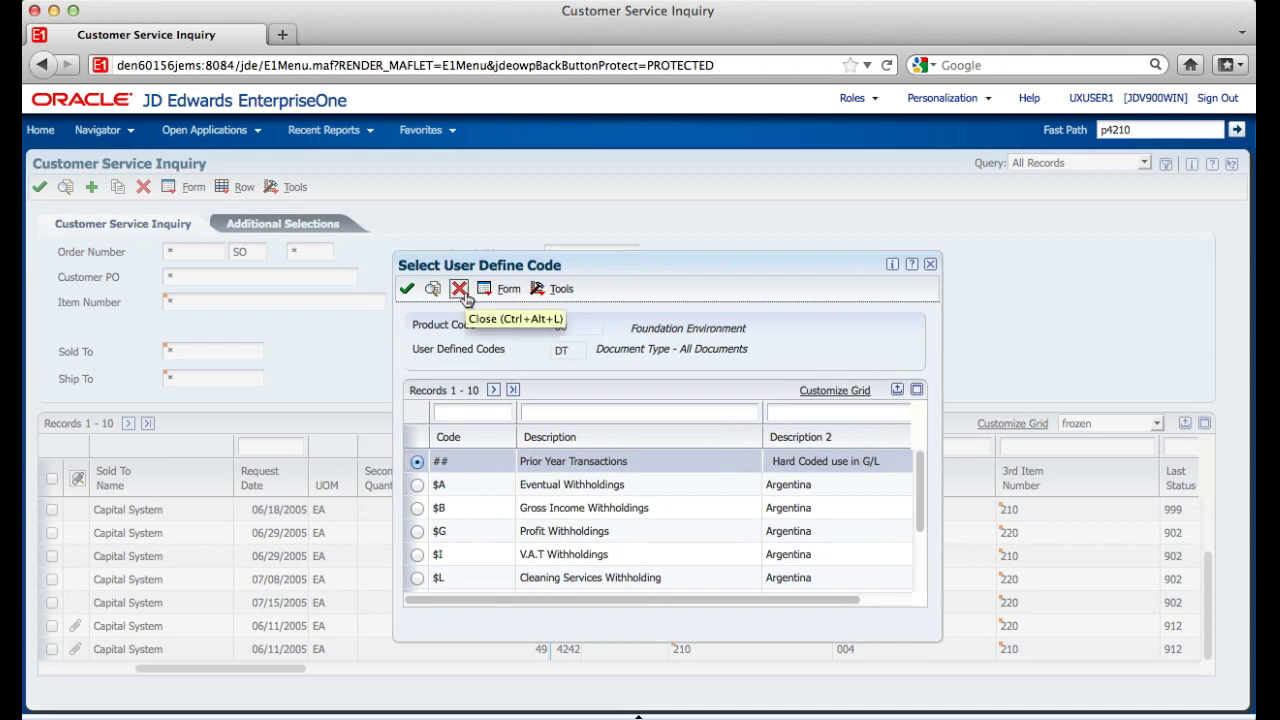
click(459, 289)
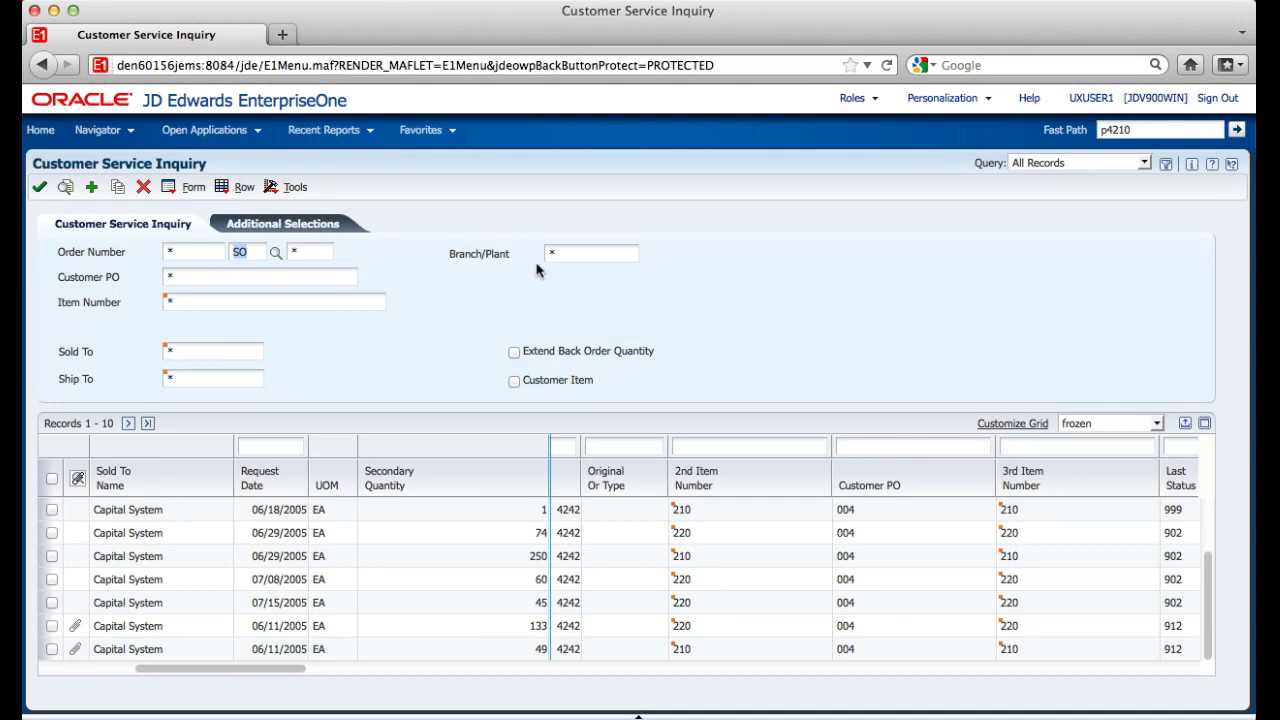
Add a Ship To equal to 4242 query condition and mark the query as default.
click(1166, 166)
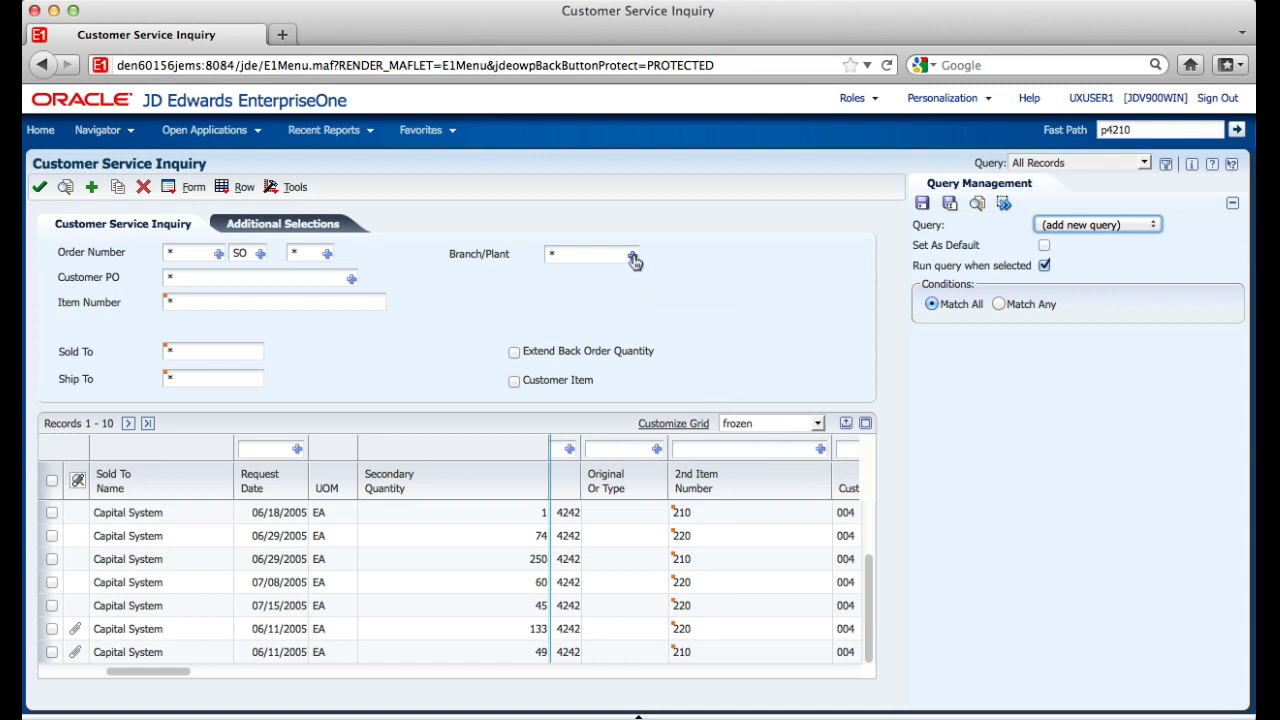
click(569, 450)
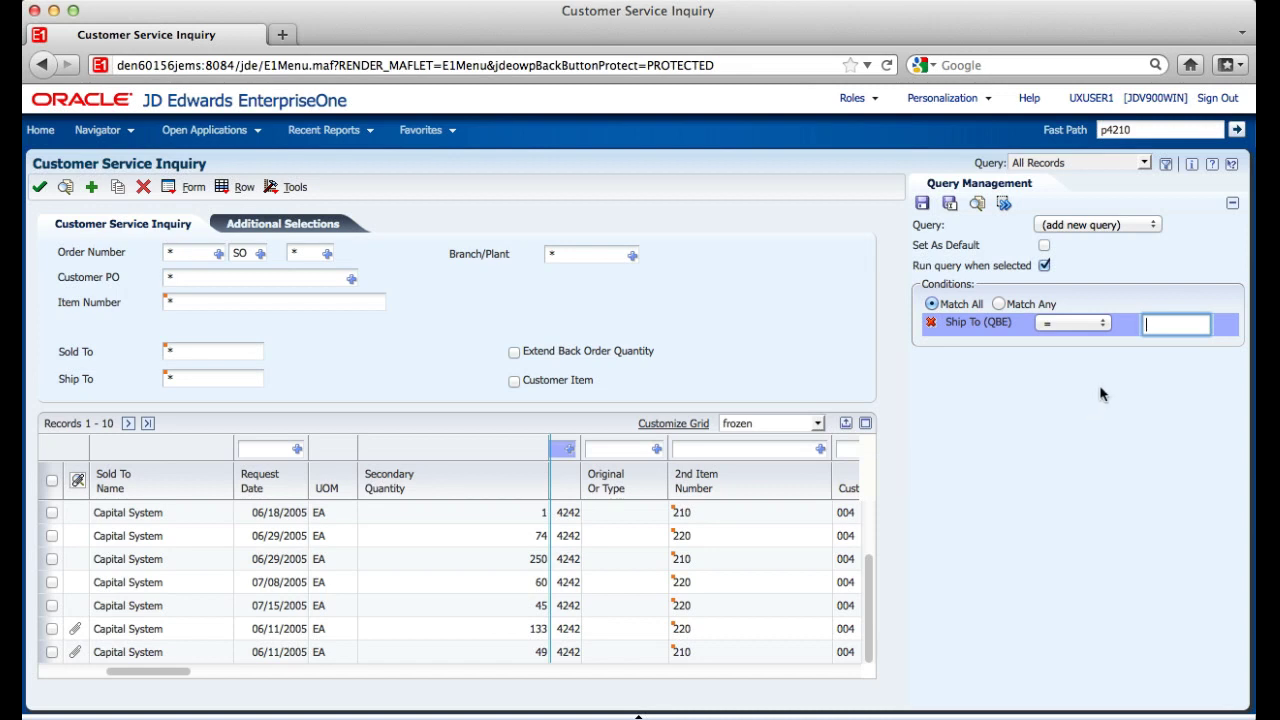
text(4242)
click(1176, 345)
click(1044, 246)
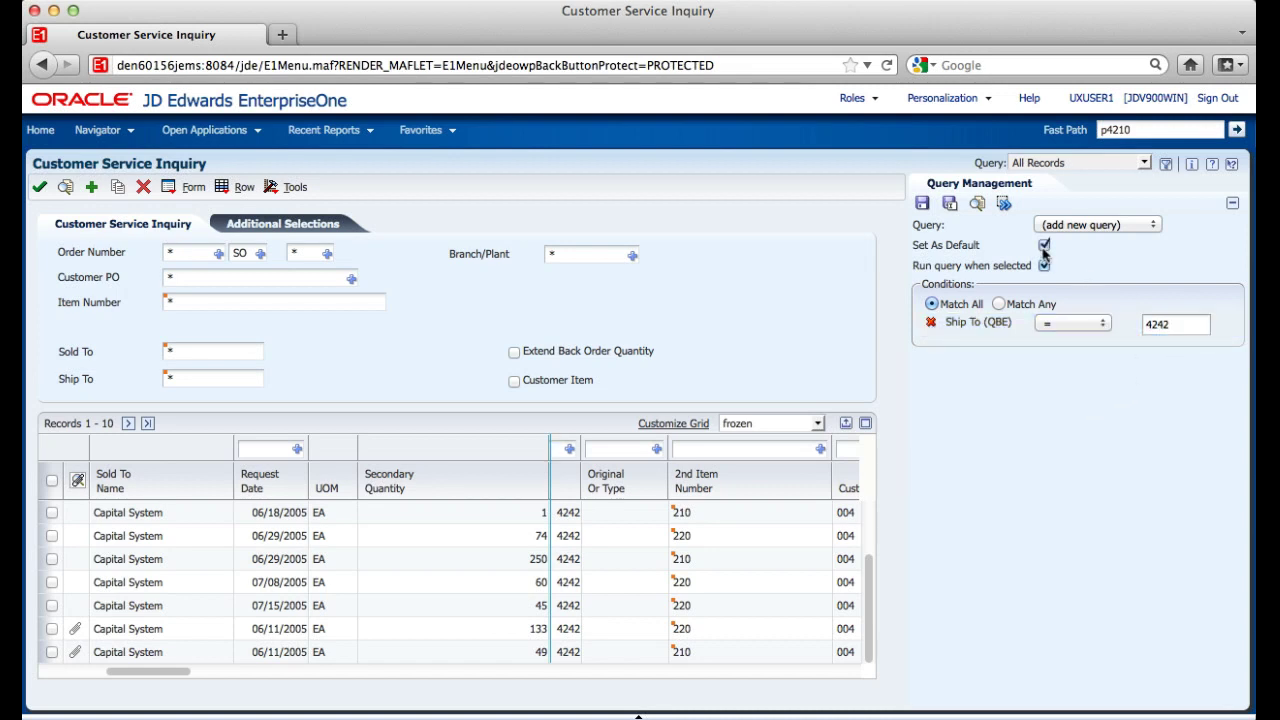
Save the query as 'test' and hide the query management panel.
click(926, 206)
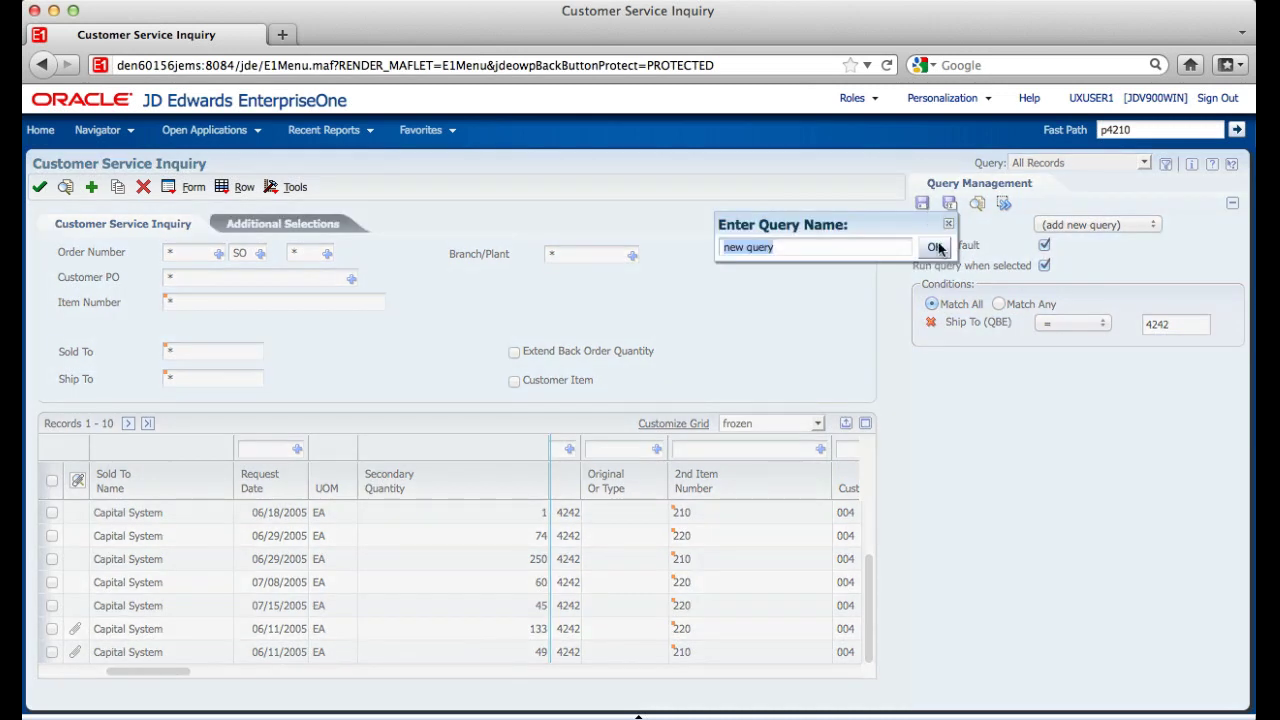
text(tw)
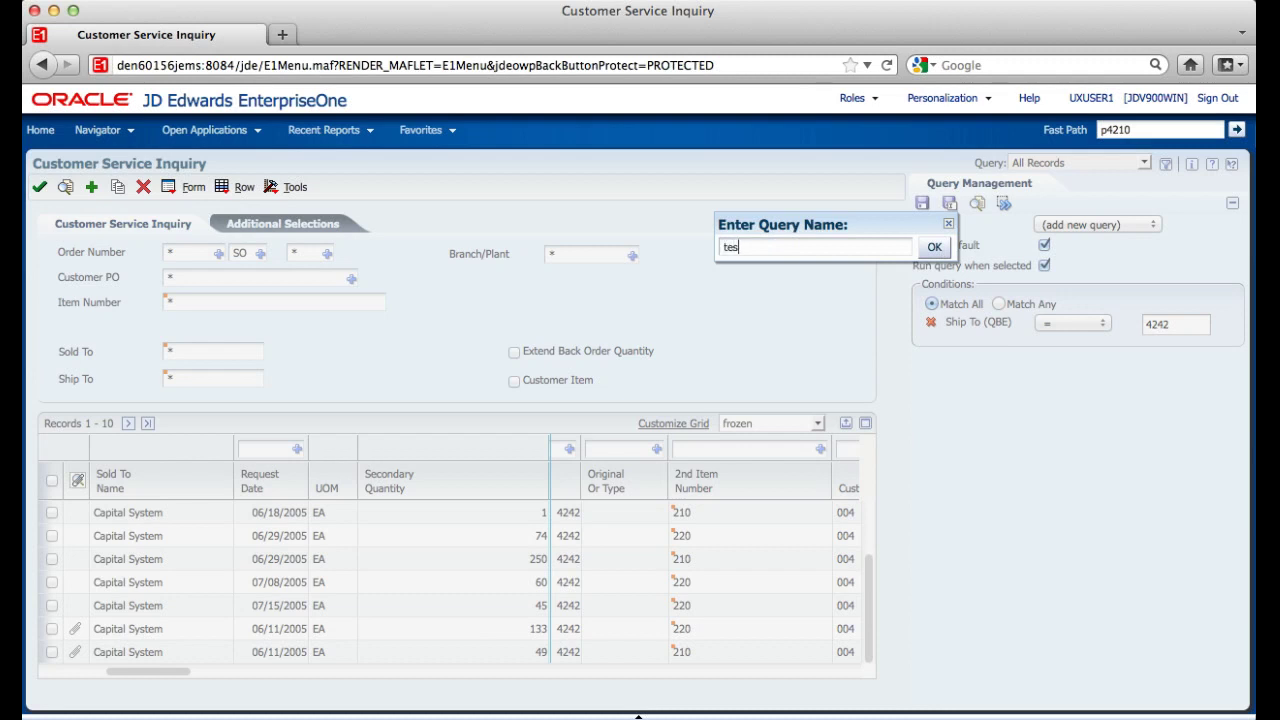
click(935, 247)
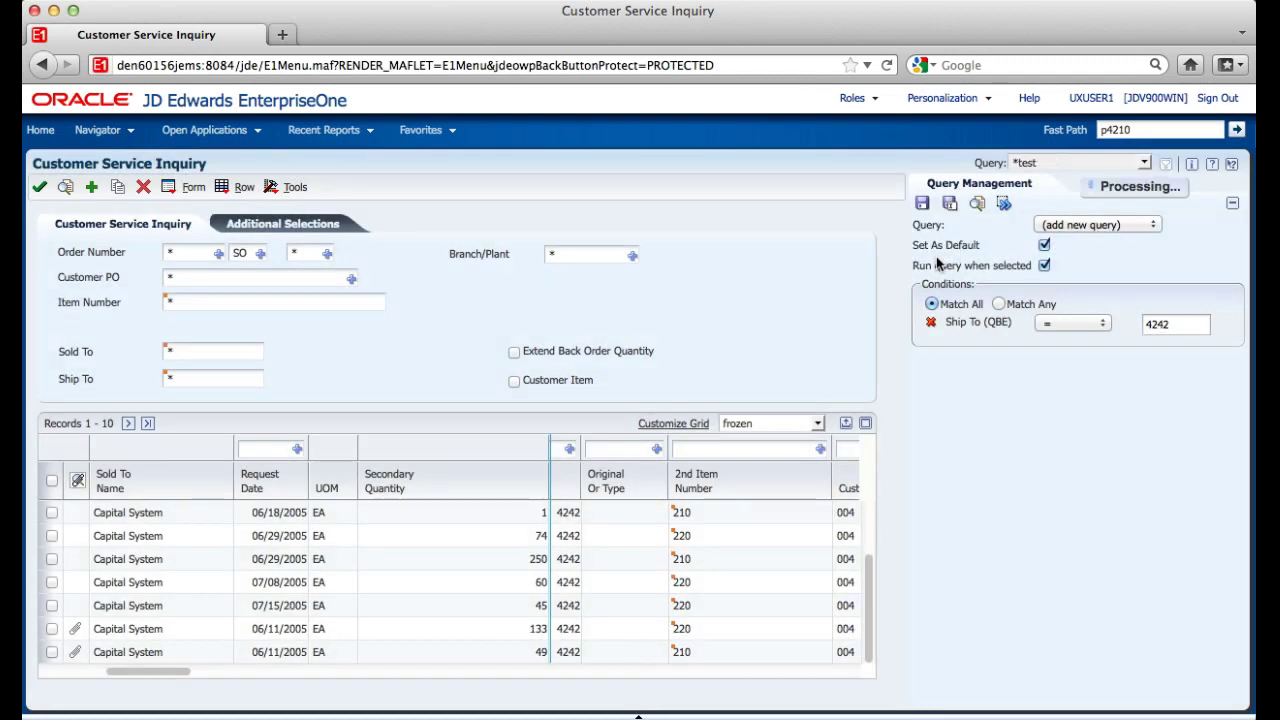
click(1232, 204)
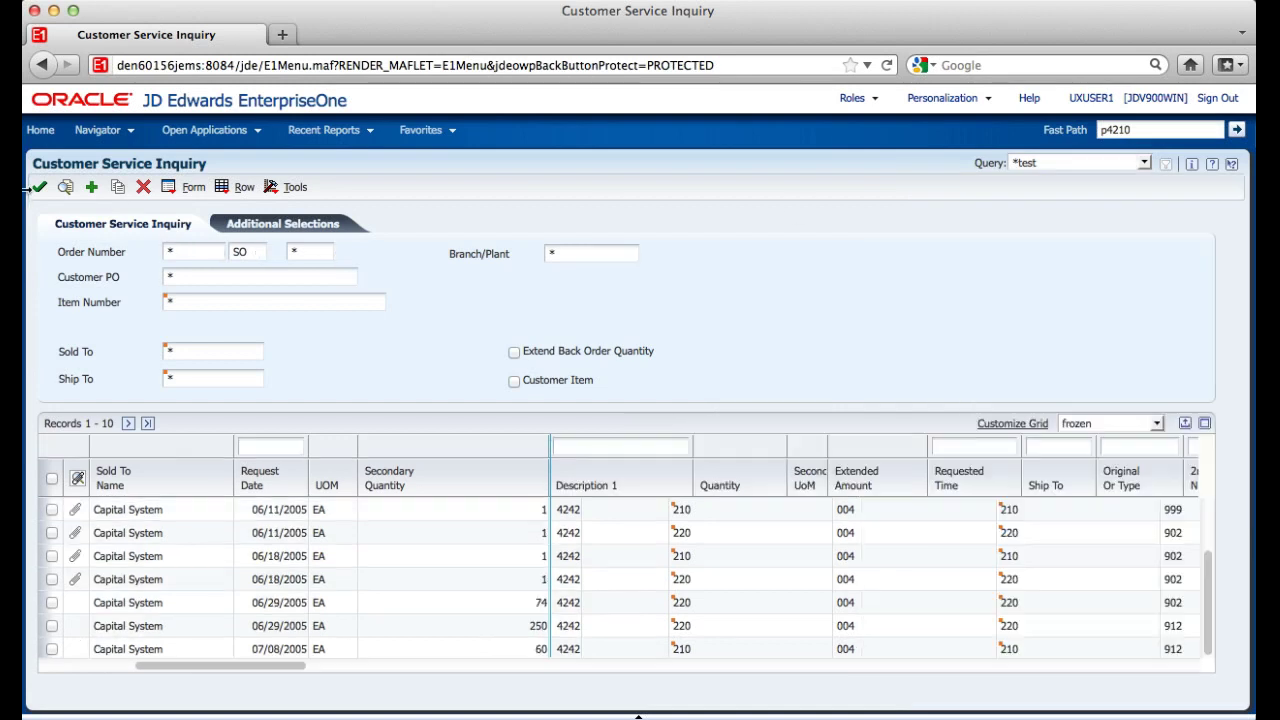
Close and reopen Customer Service Inquiry (p4210), then bring up Query Management.
click(144, 189)
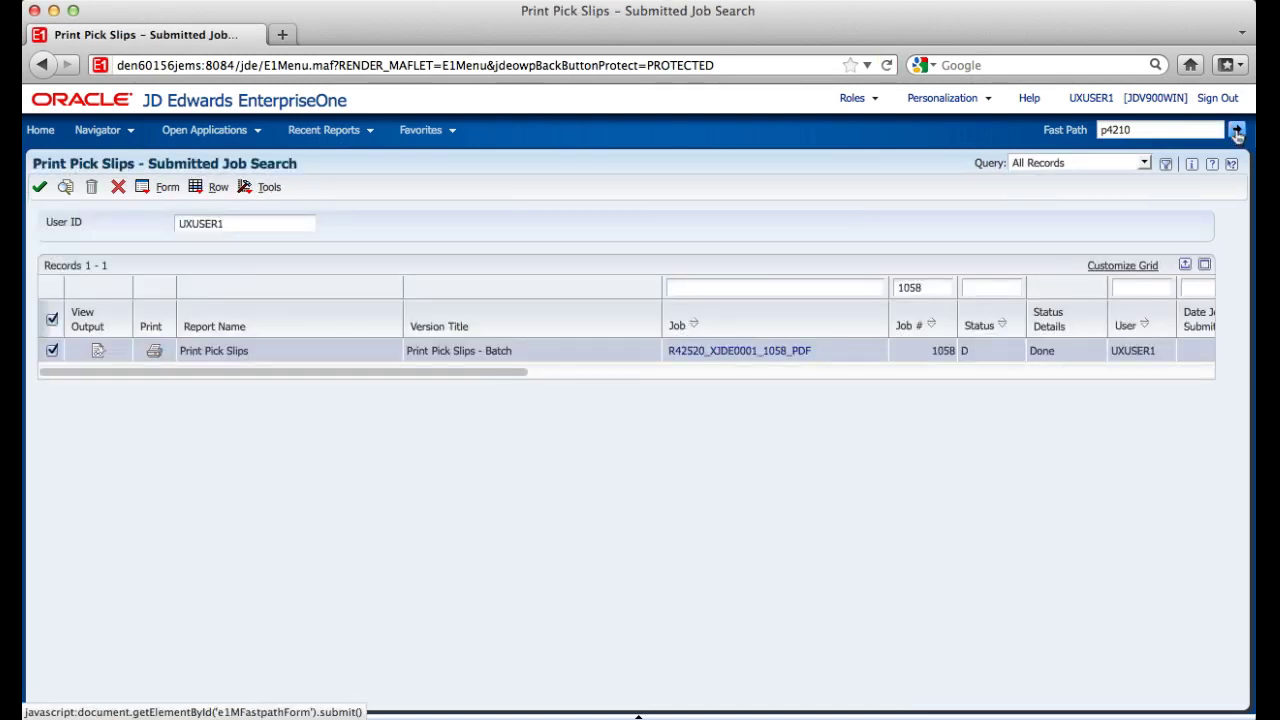
click(1236, 130)
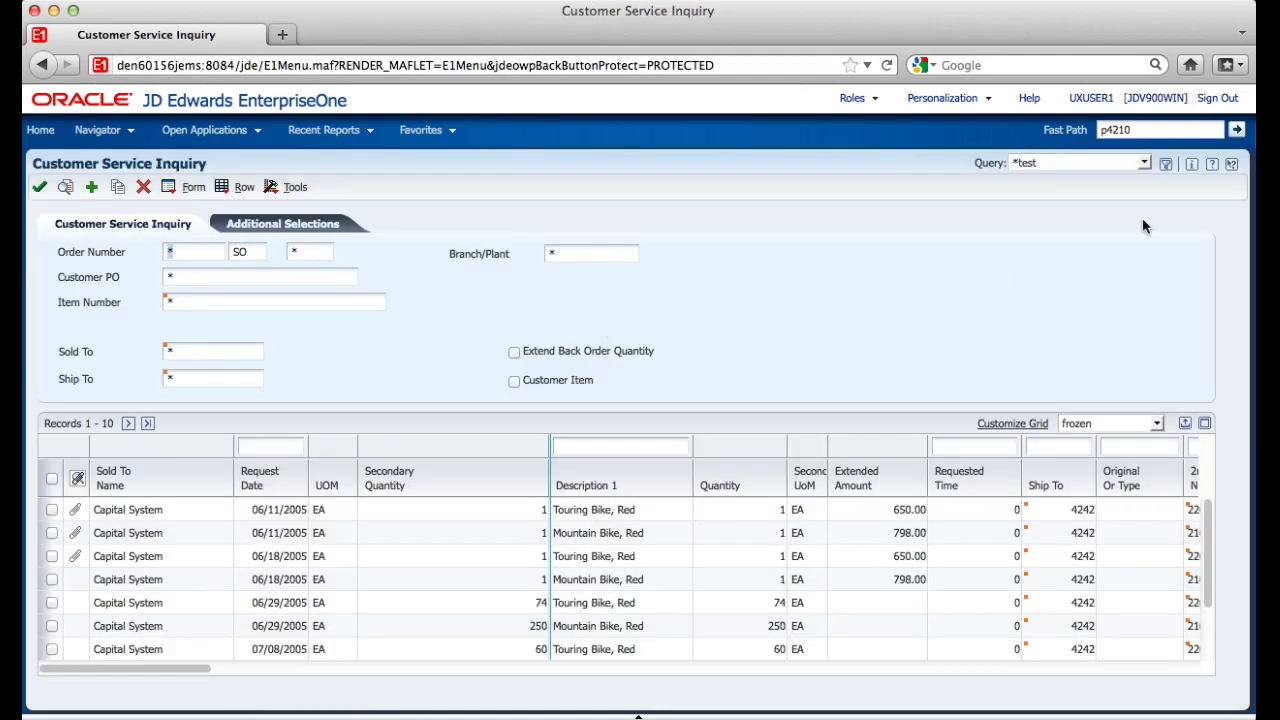
click(1166, 166)
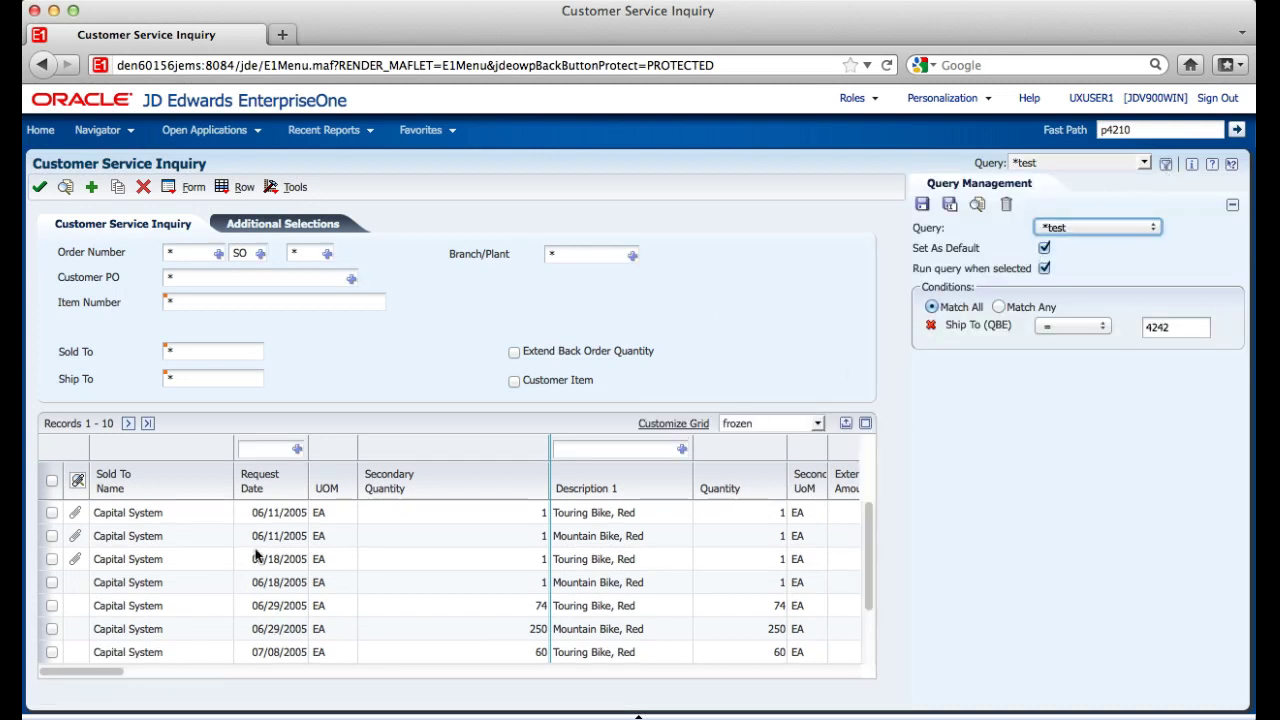
Add a Request Date condition equal to Today plus 5 years.
click(306, 456)
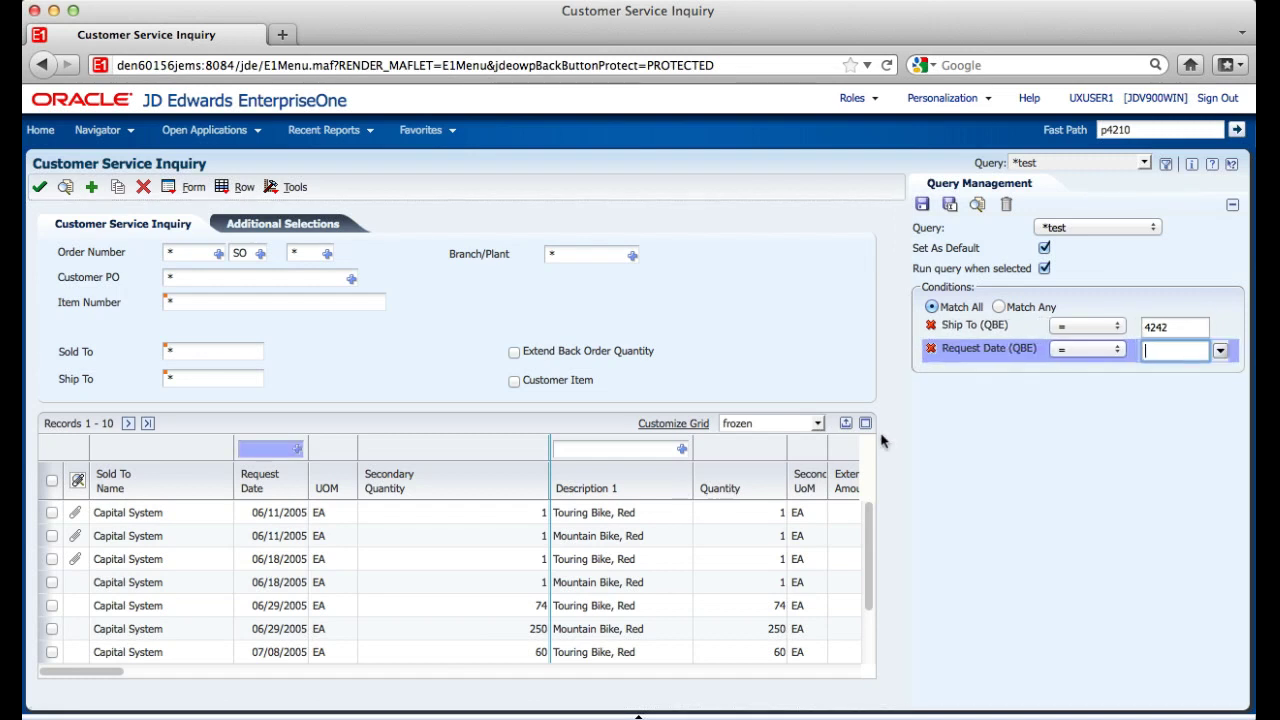
click(1225, 357)
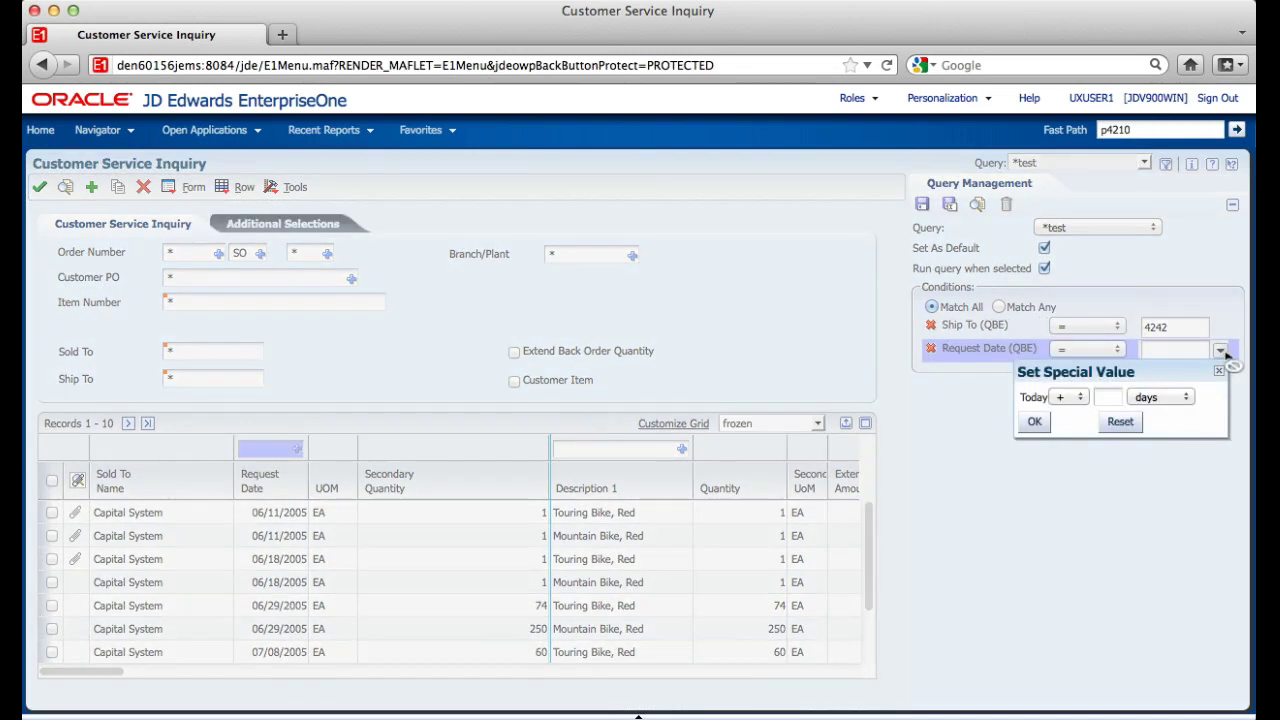
click(1186, 397)
click(1174, 447)
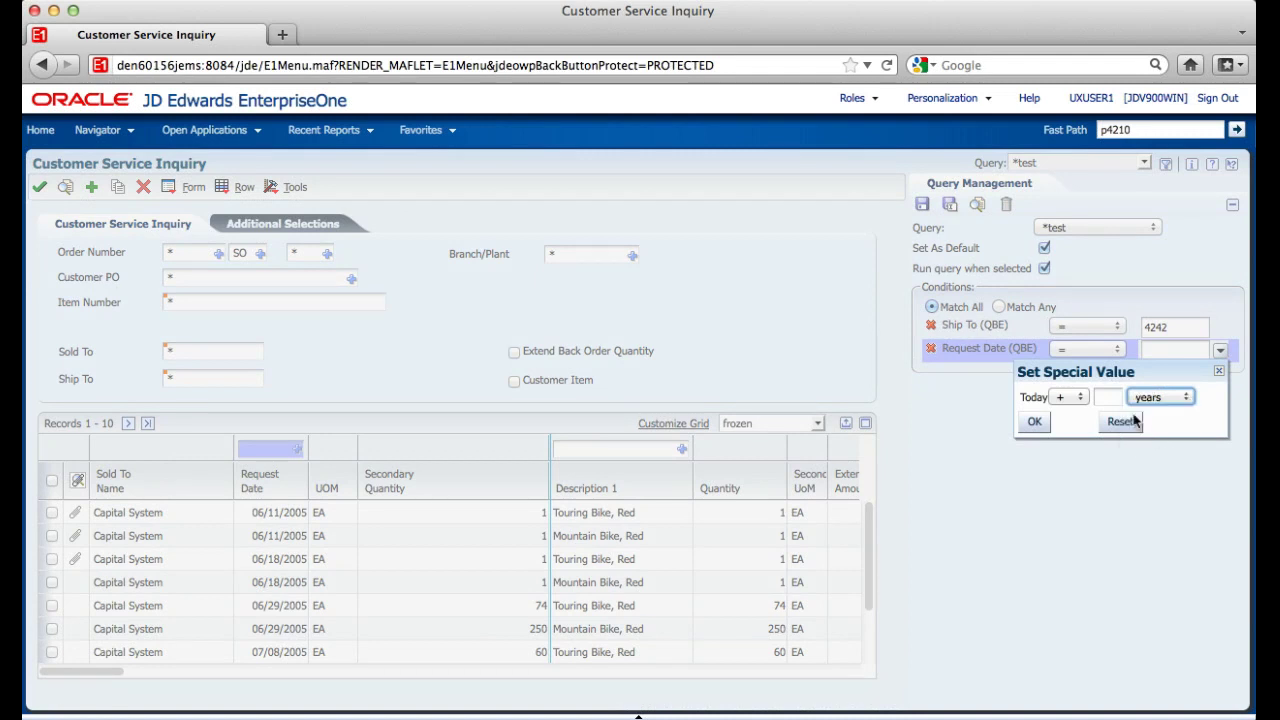
click(1110, 399)
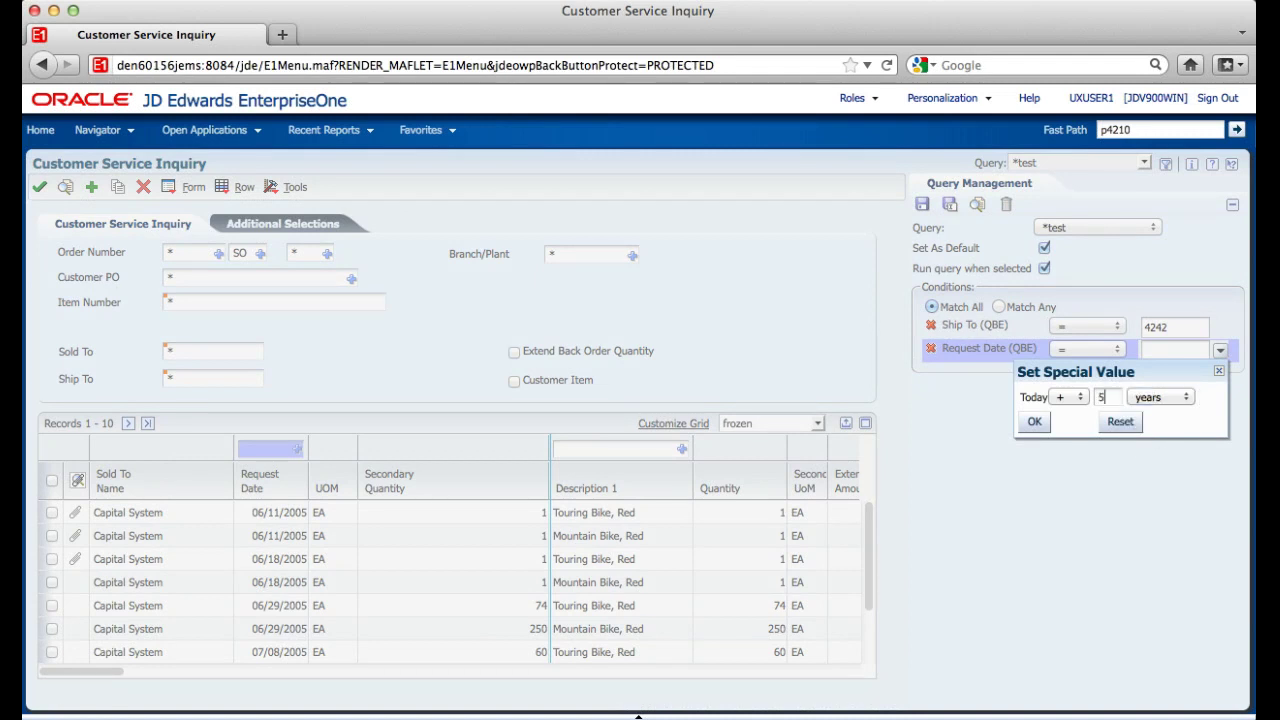
click(1034, 422)
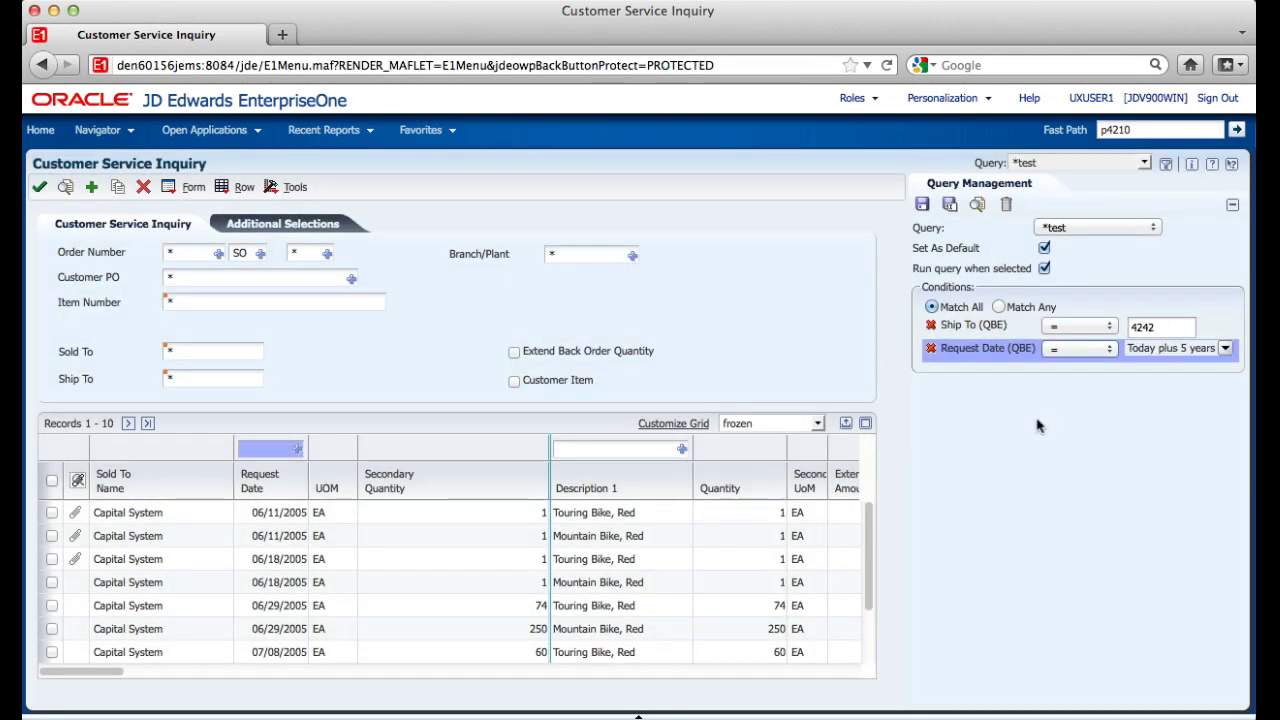